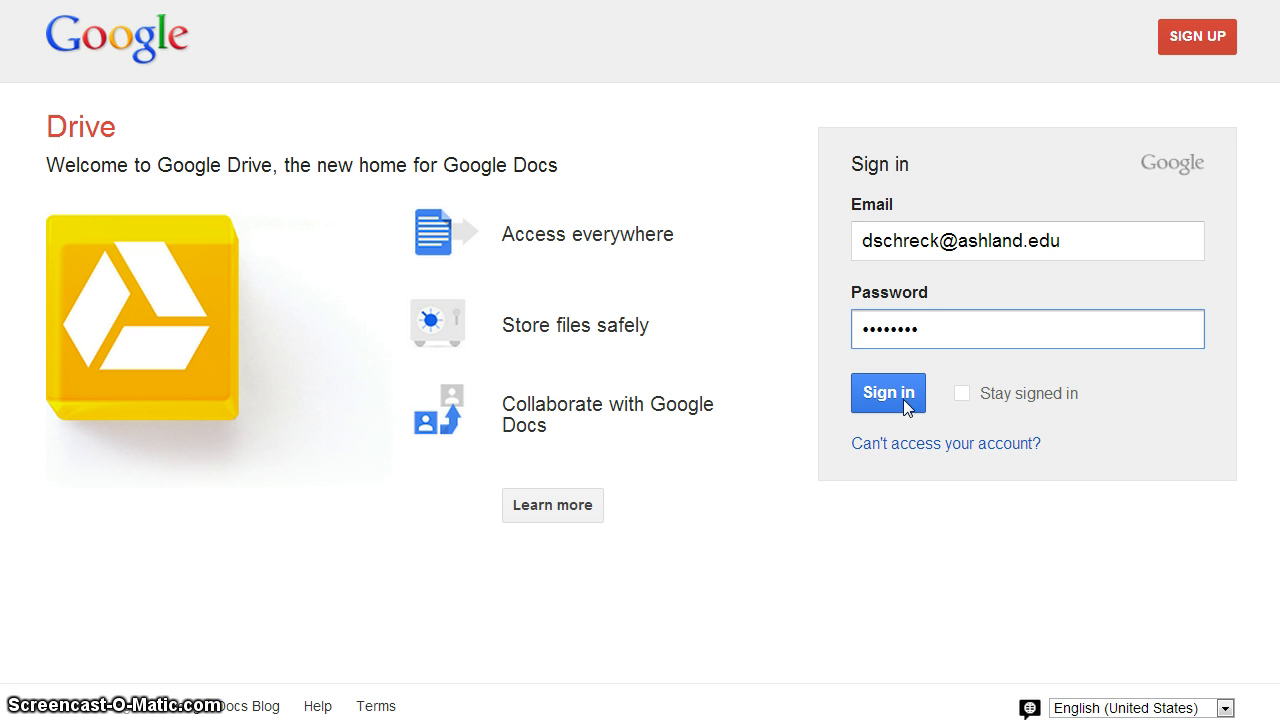
# Sign in to Google Drive, zoom the page out, and create a new Form from CREATE.
pyautogui.click(906, 404)
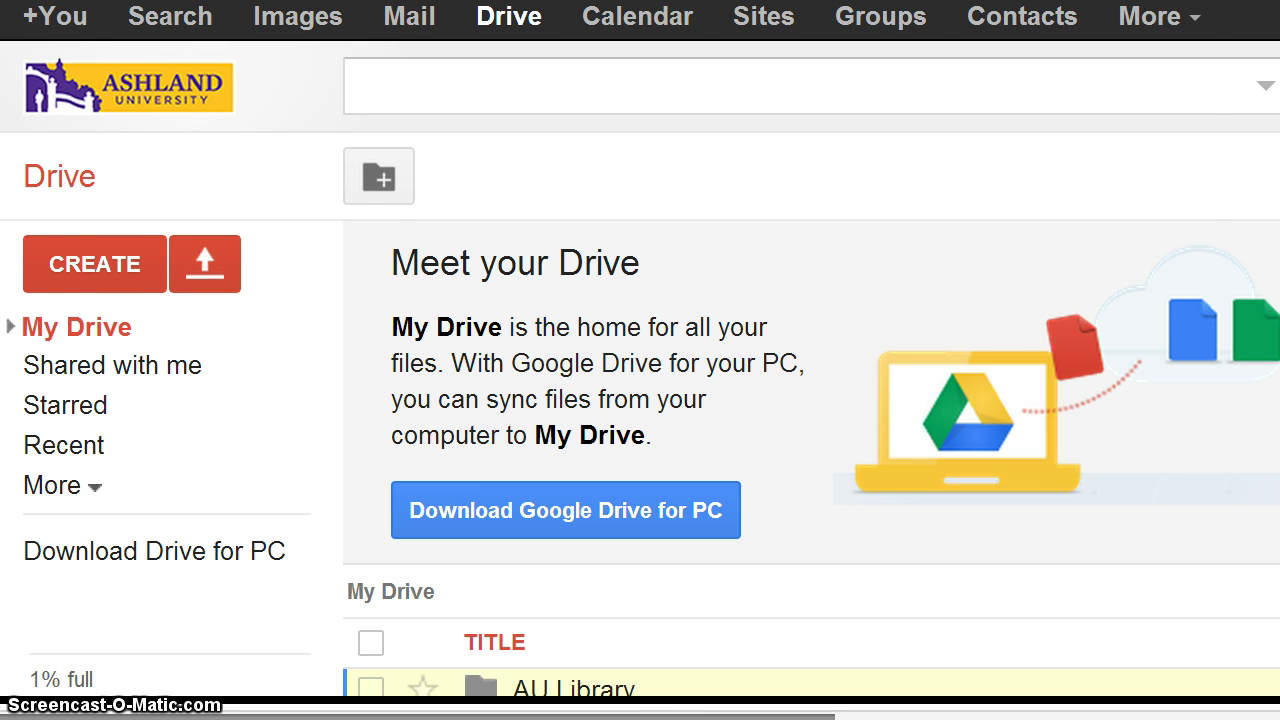
pyautogui.hotkey('ctrl', '-')
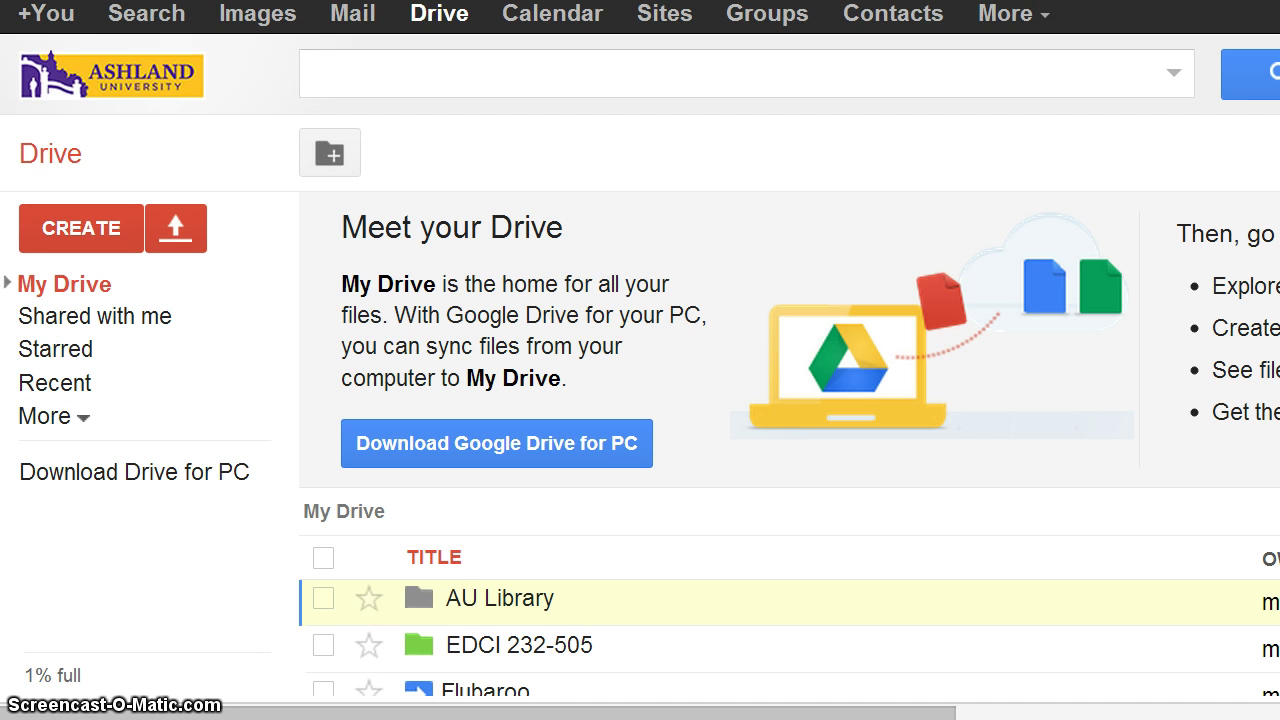
pyautogui.click(77, 236)
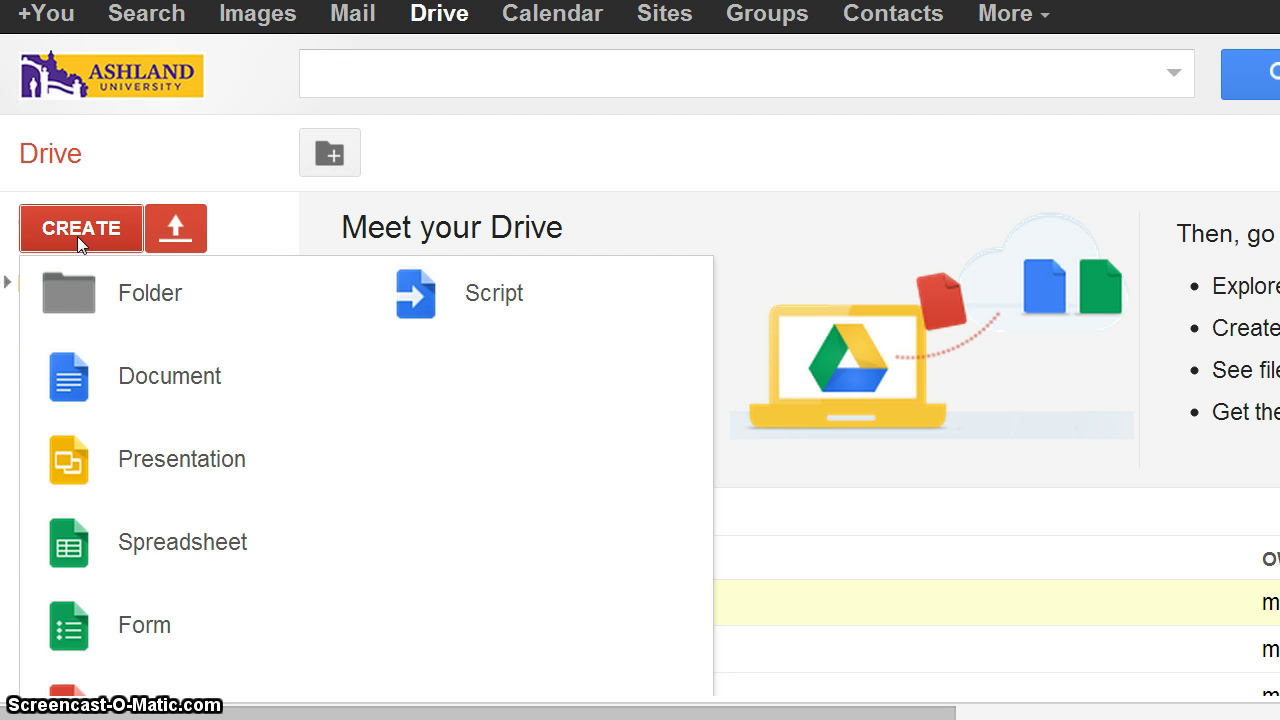
pyautogui.click(151, 634)
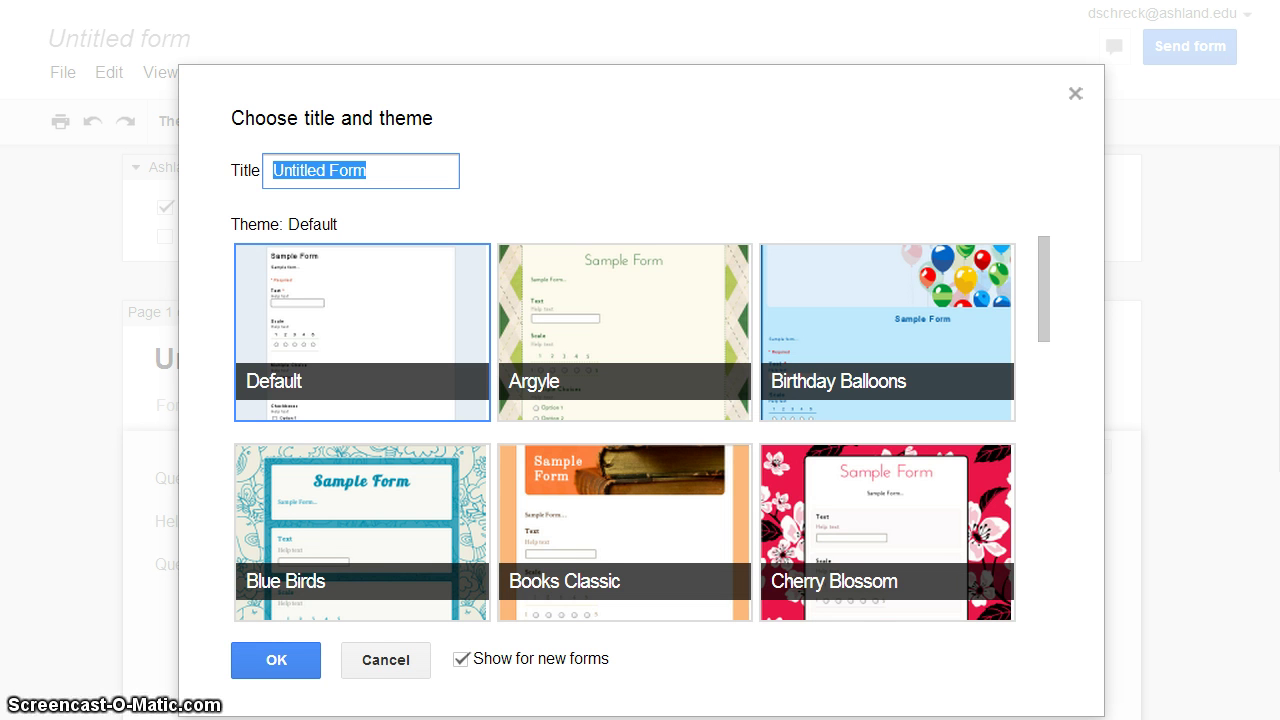
# Title the new form 'Peer Review Survey' and apply the Header (Gray) theme.
pyautogui.write('Peer Review Survey')
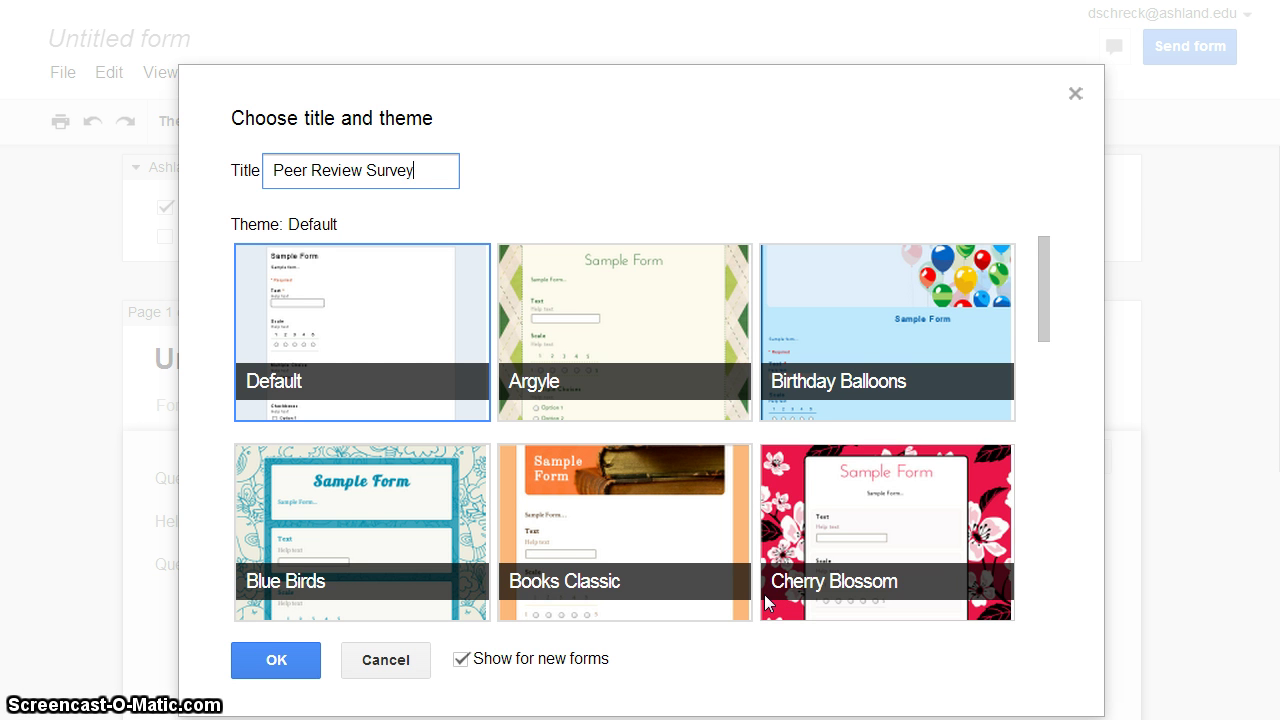
pyautogui.moveTo(1046, 325); pyautogui.dragTo(1079, 347)
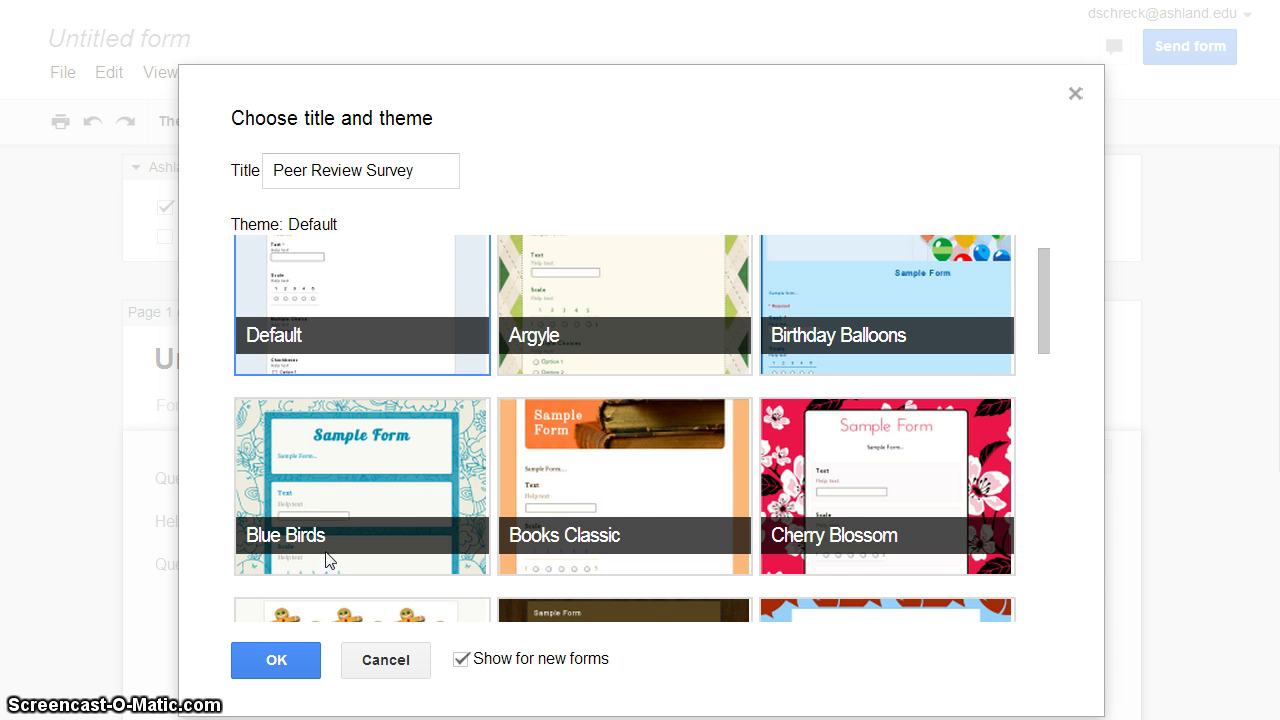
pyautogui.scroll(-4, 624, 428)
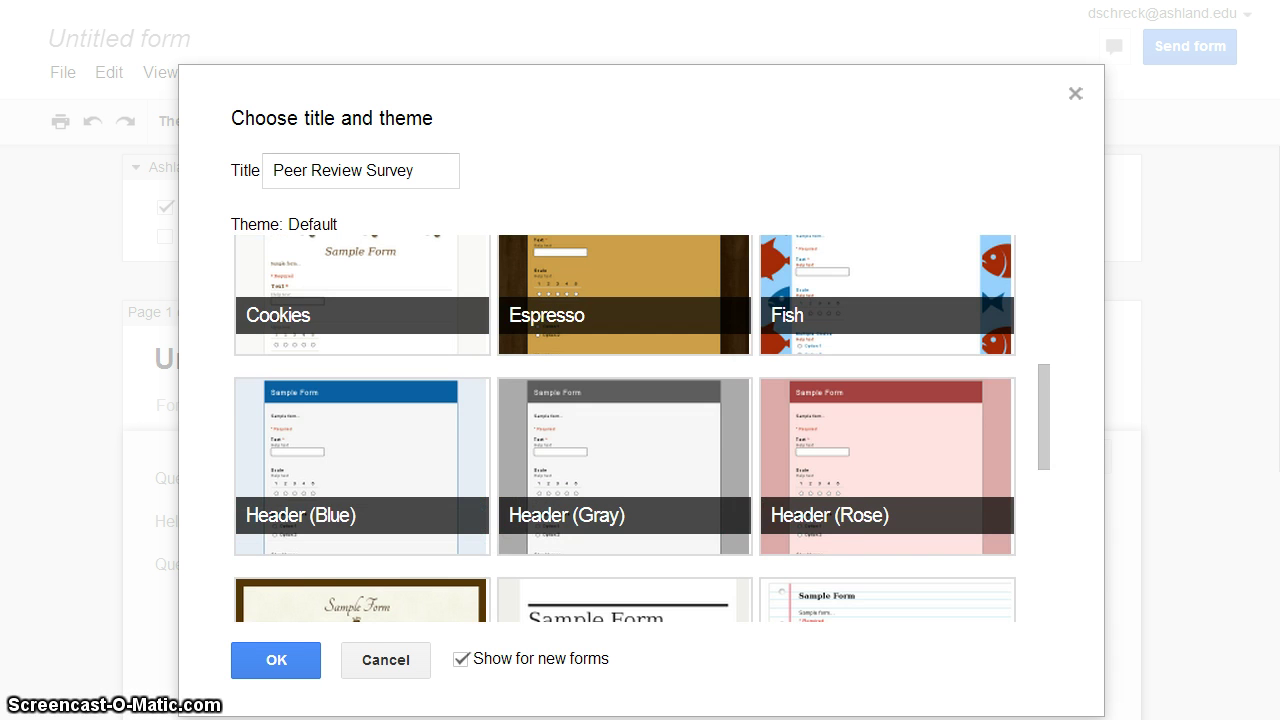
pyautogui.click(579, 472)
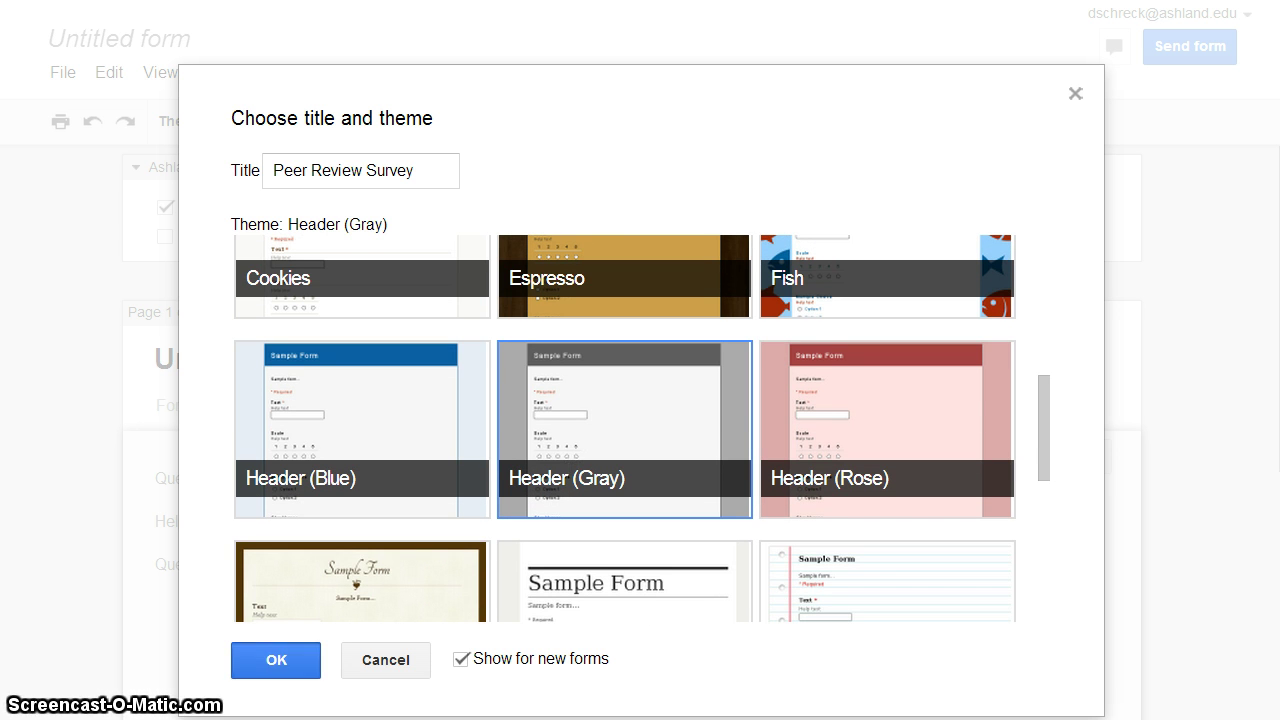
pyautogui.click(280, 664)
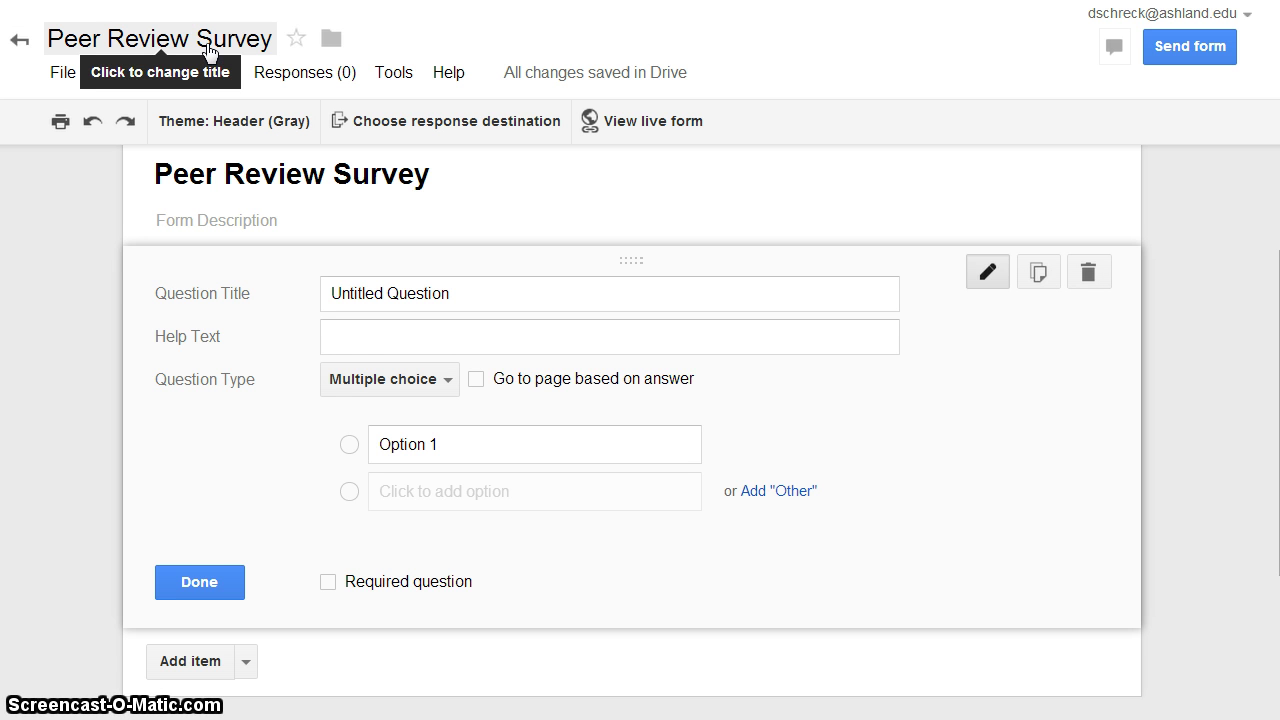
# Change the form heading to 'YOUR NAME: Peer Review Survey'.
pyautogui.click(479, 177)
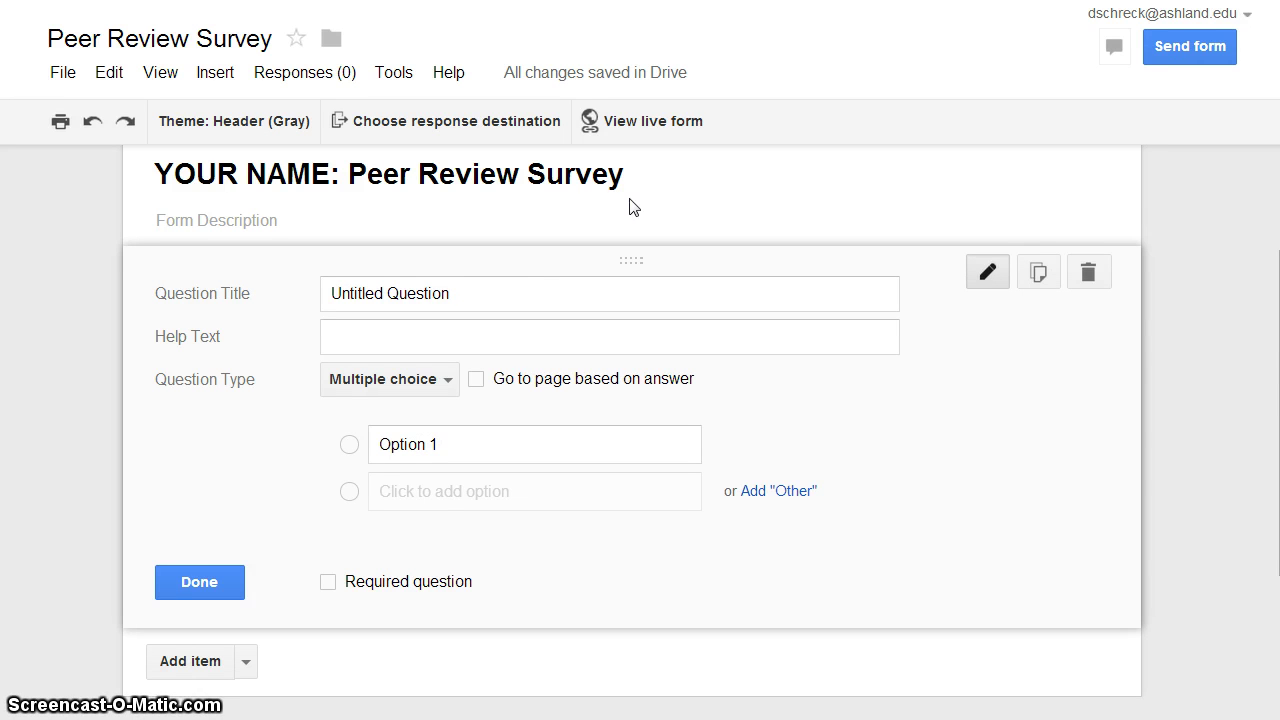
pyautogui.moveTo(674, 80)
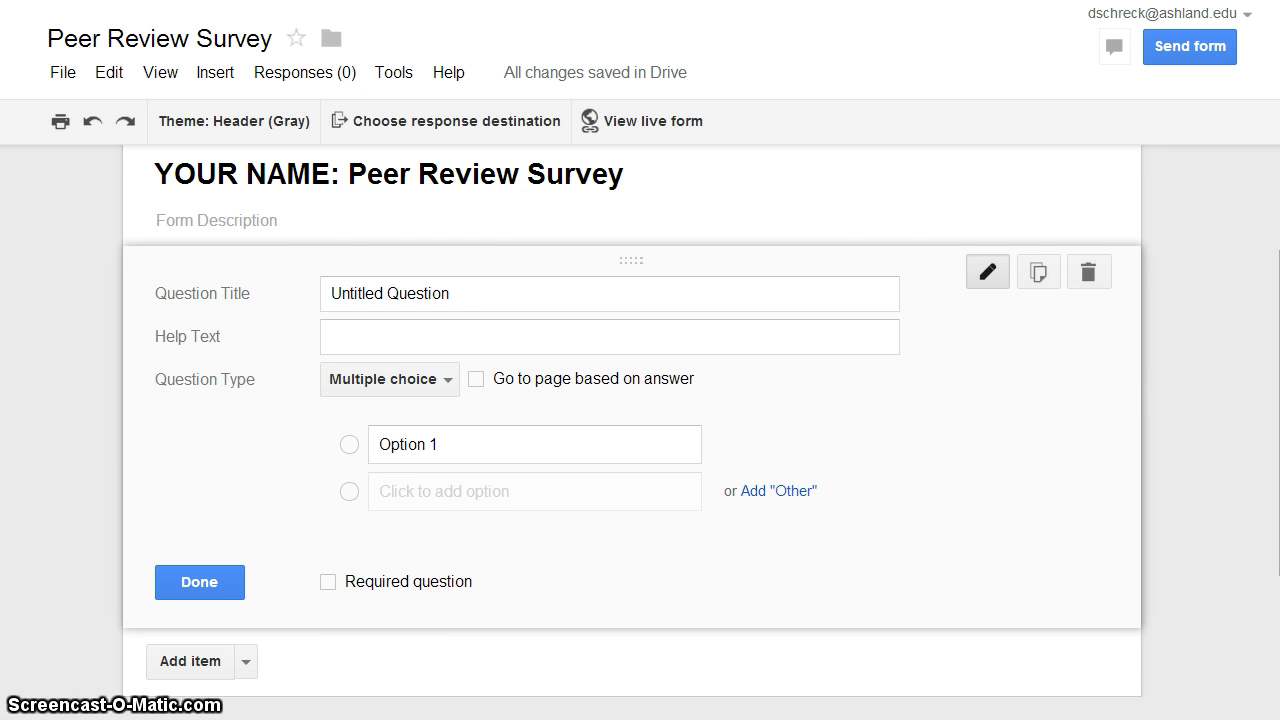
# Uncheck 'Require Ashland University login to view this form', confirm it, and collapse the settings.
pyautogui.scroll(2, 119, 281)
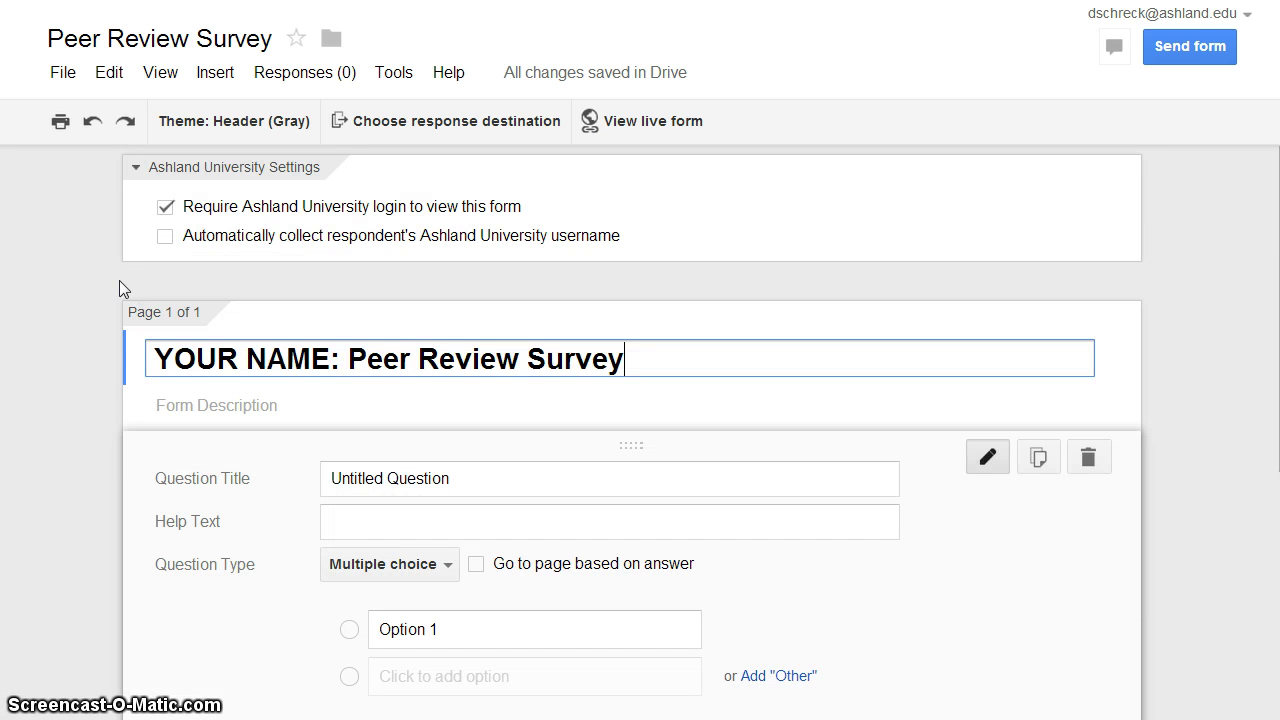
pyautogui.click(166, 209)
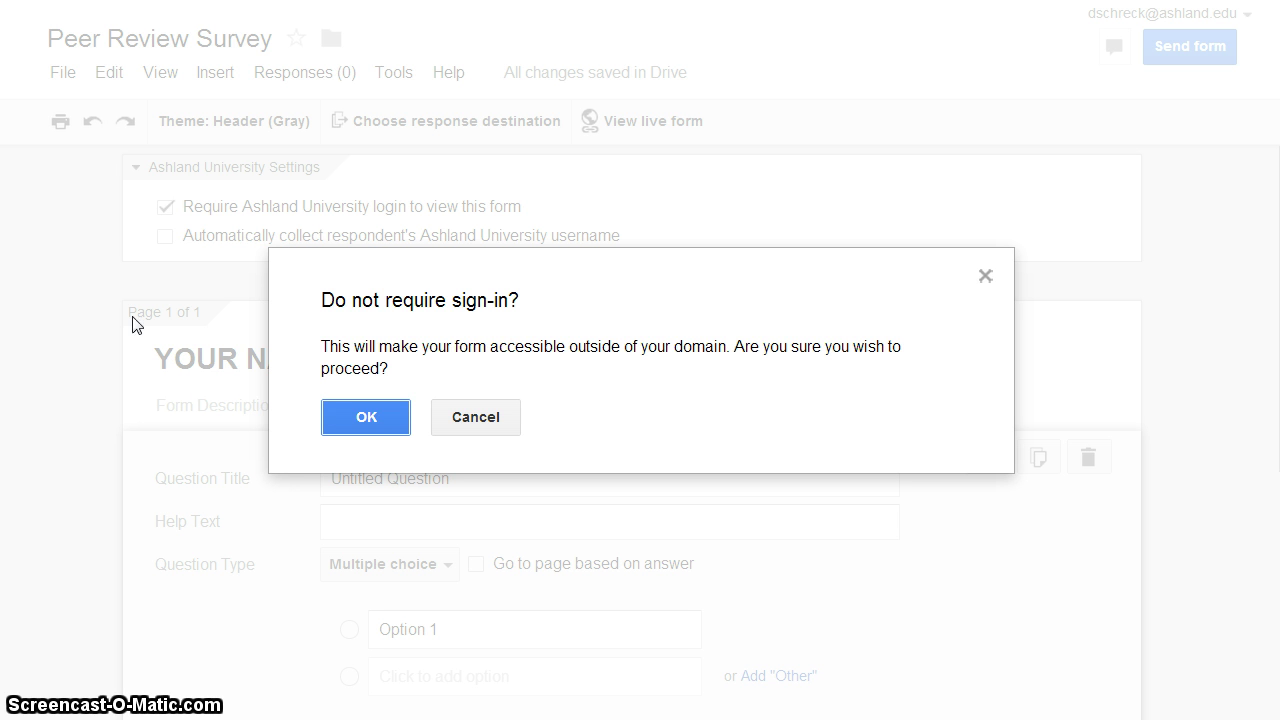
pyautogui.click(366, 418)
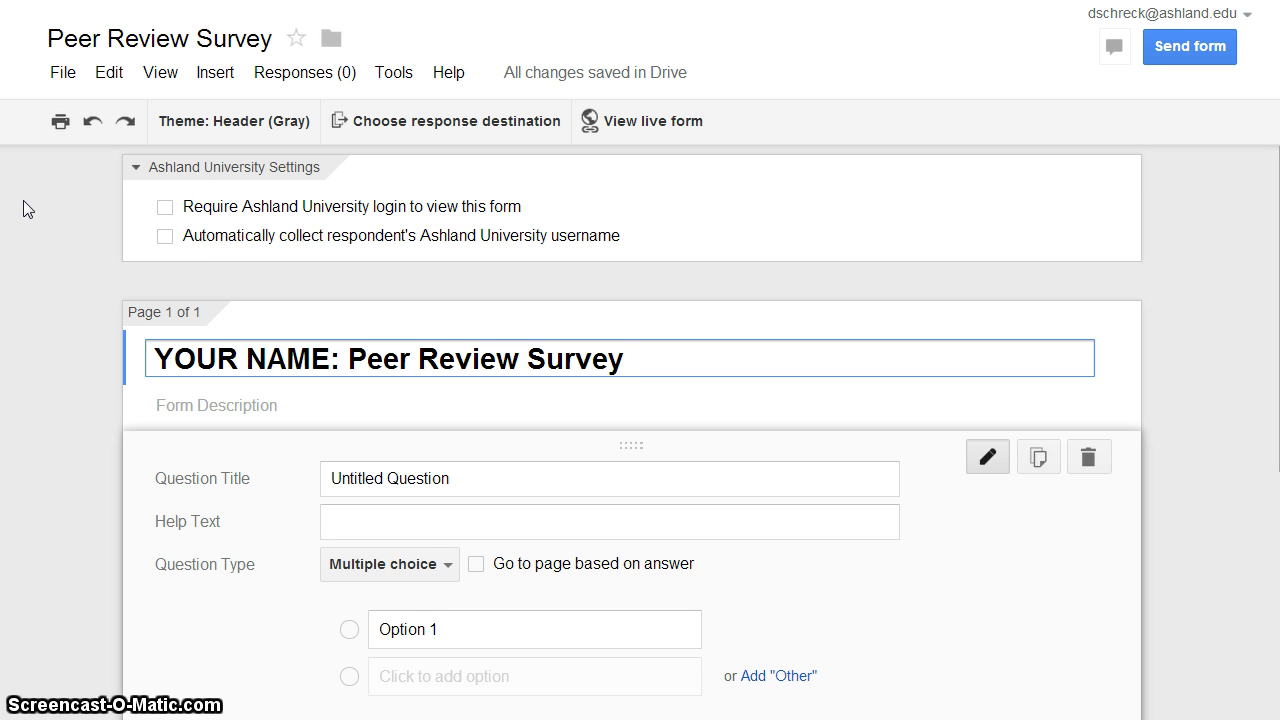
pyautogui.click(137, 170)
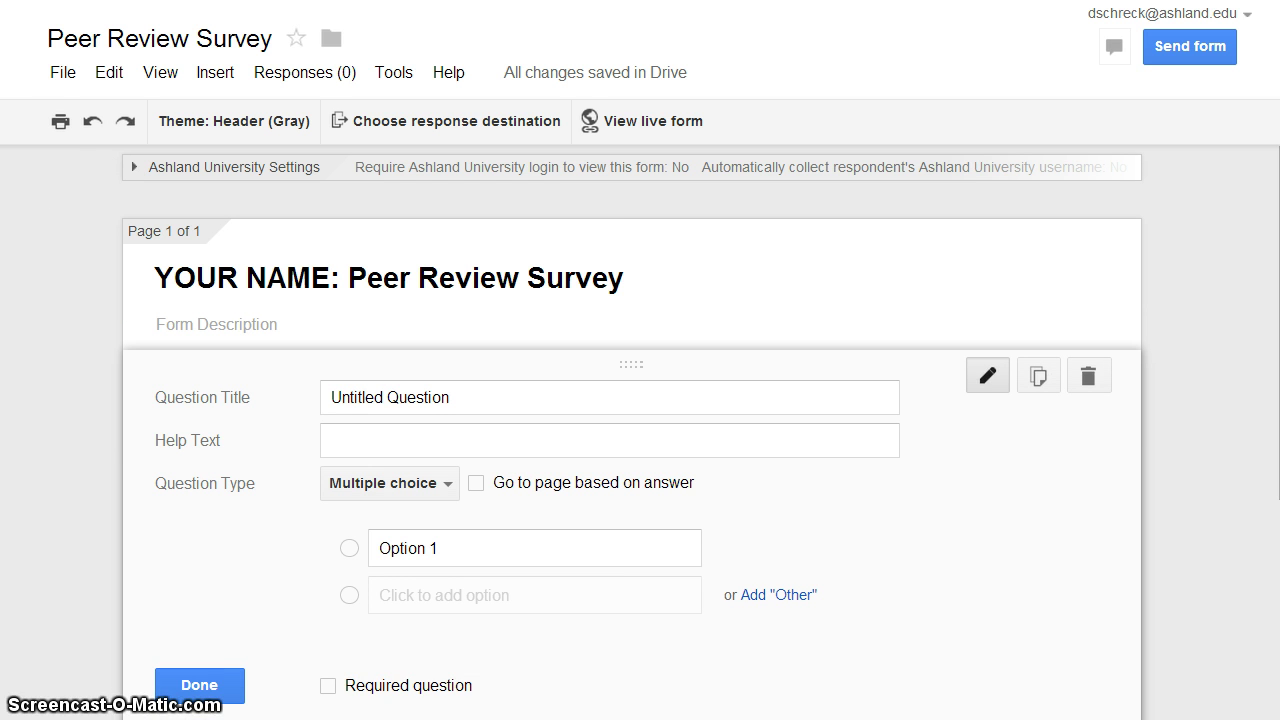
# Write a form description covering unit, subject, grade level and special directions for reviewers.
pyautogui.click(711, 286)
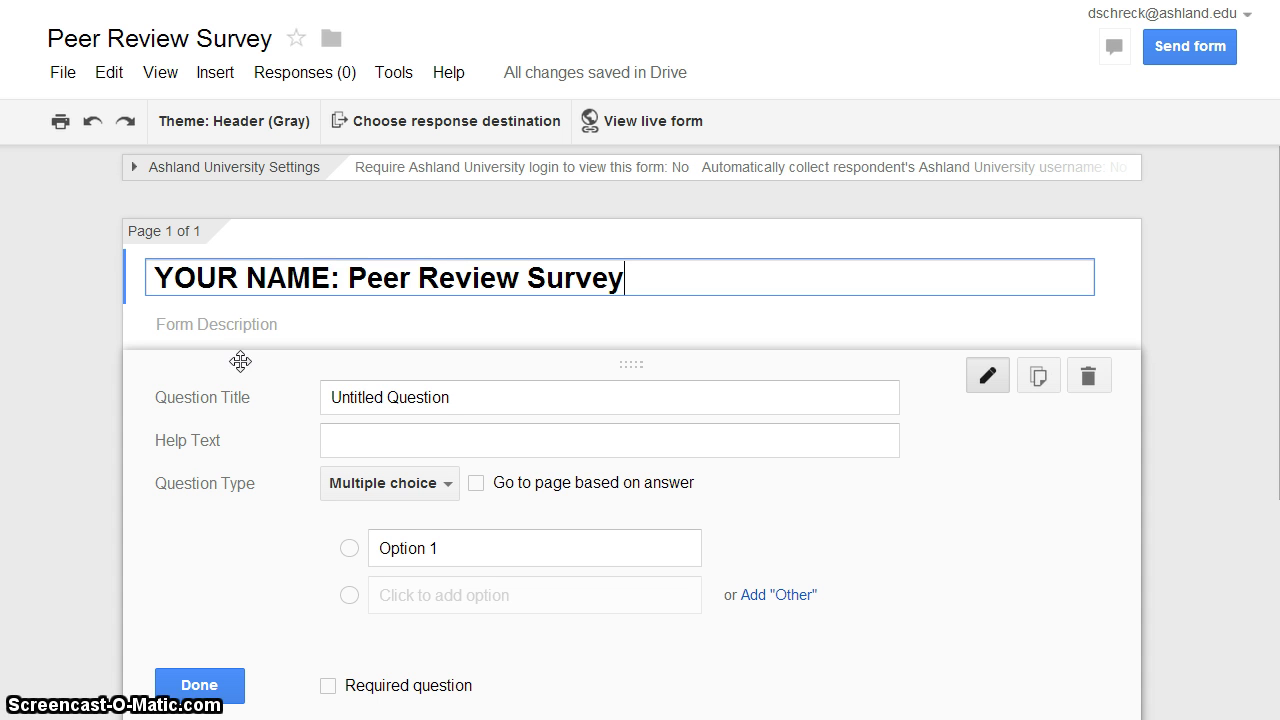
pyautogui.click(326, 325)
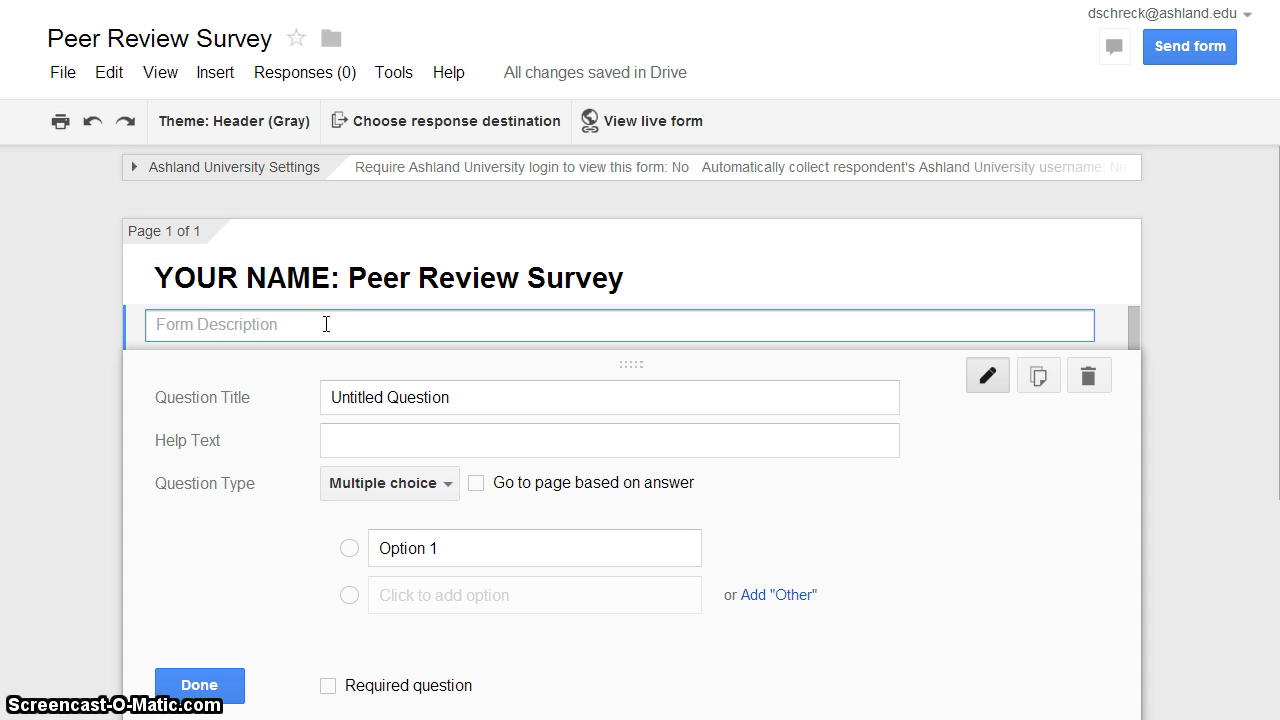
pyautogui.click(517, 397)
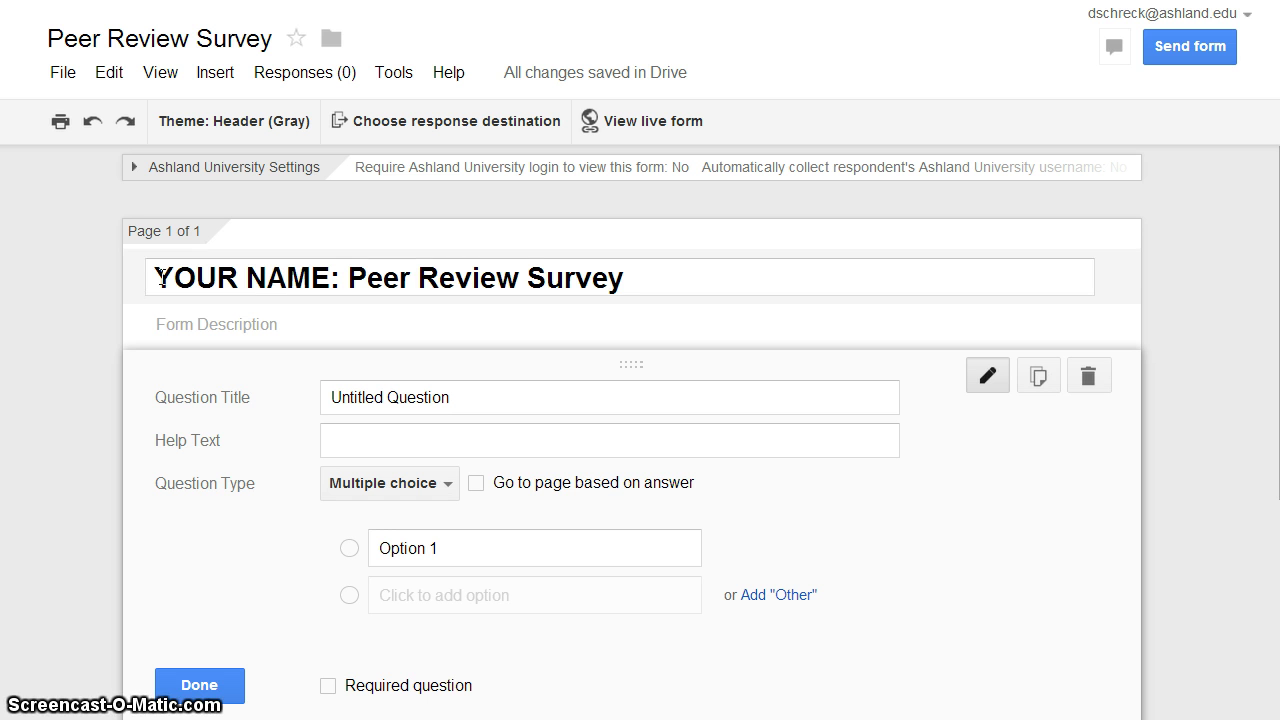
pyautogui.click(288, 324)
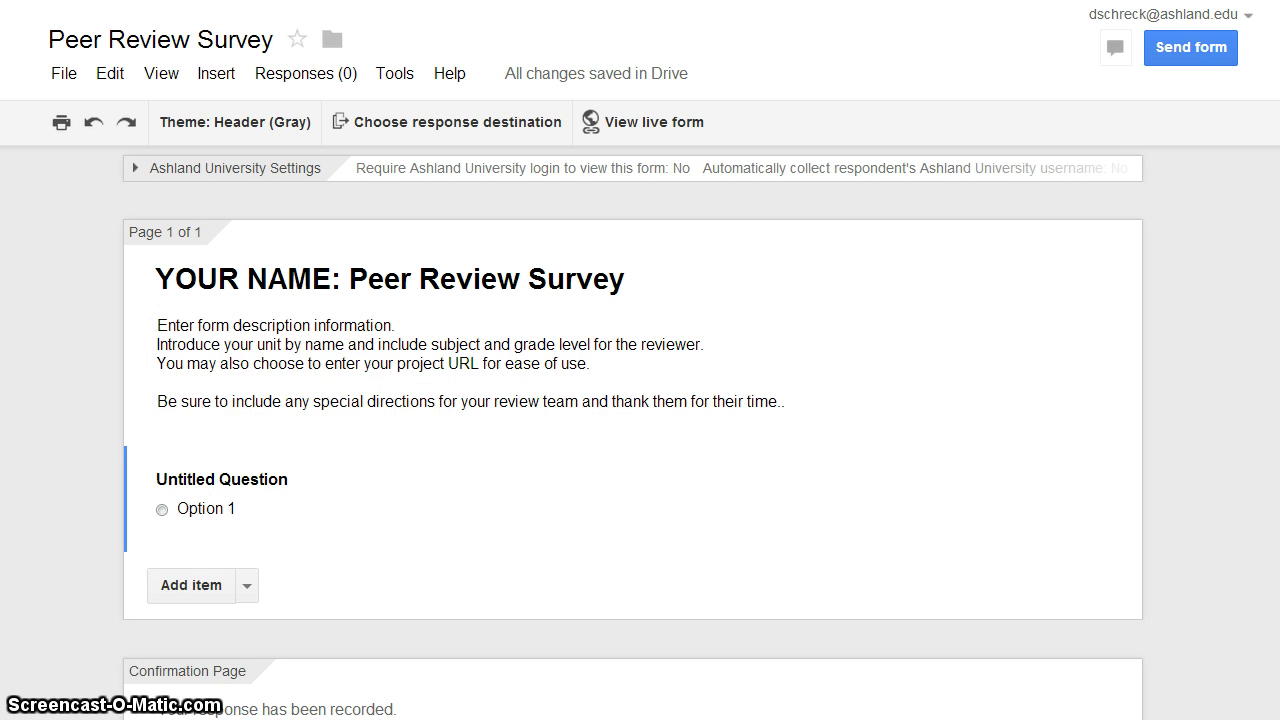
pyautogui.moveTo(331, 505)
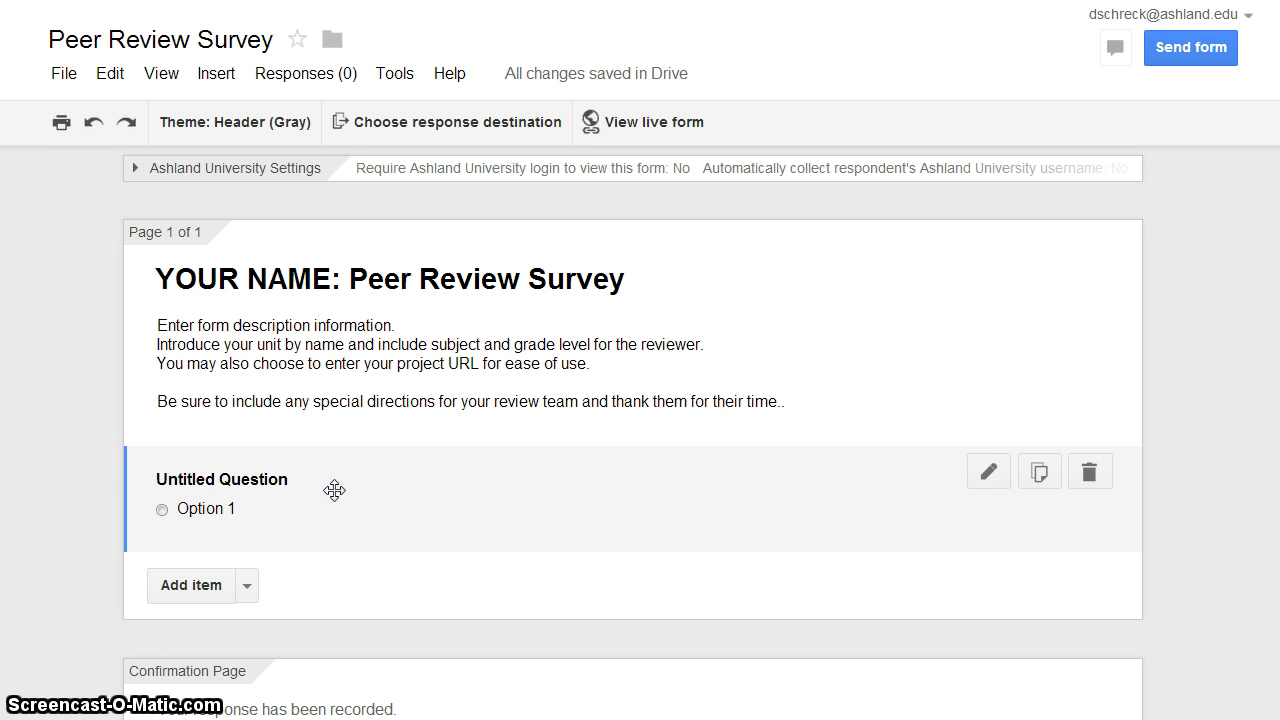
# Title the first question 'Reviewer Name' with help text asking for first and last name.
pyautogui.click(334, 490)
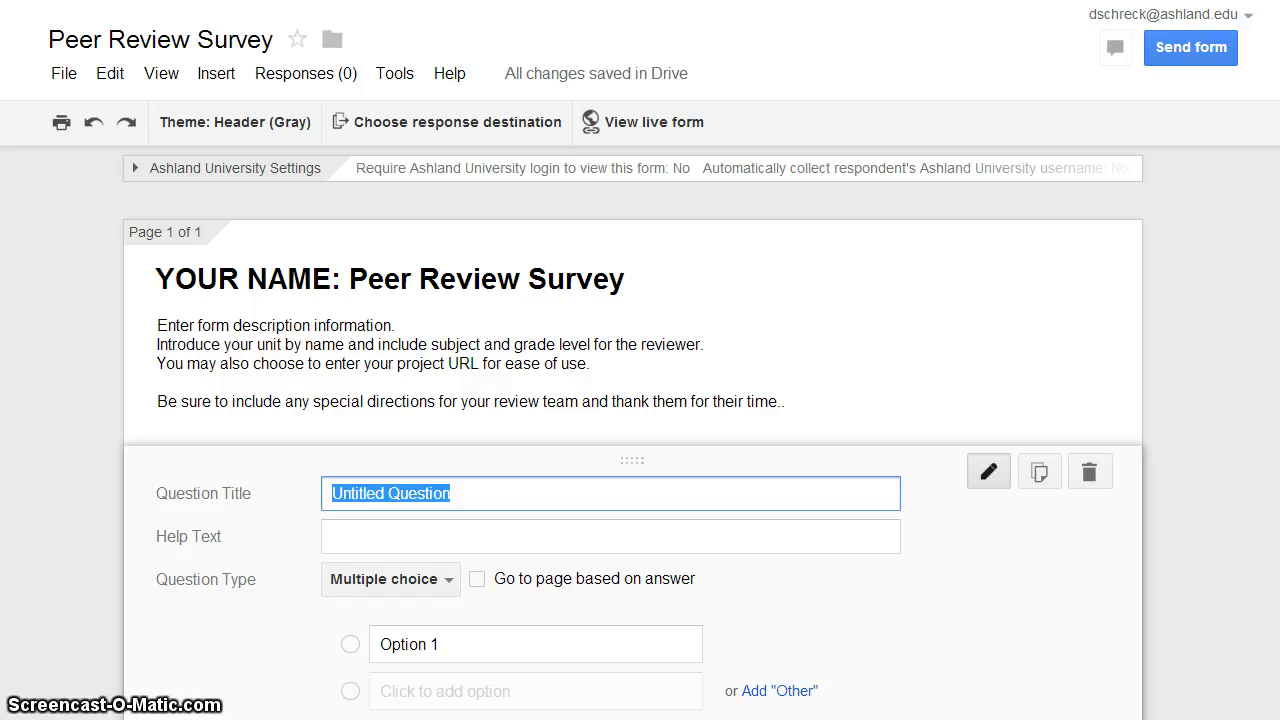
pyautogui.write('Reviewer Name')
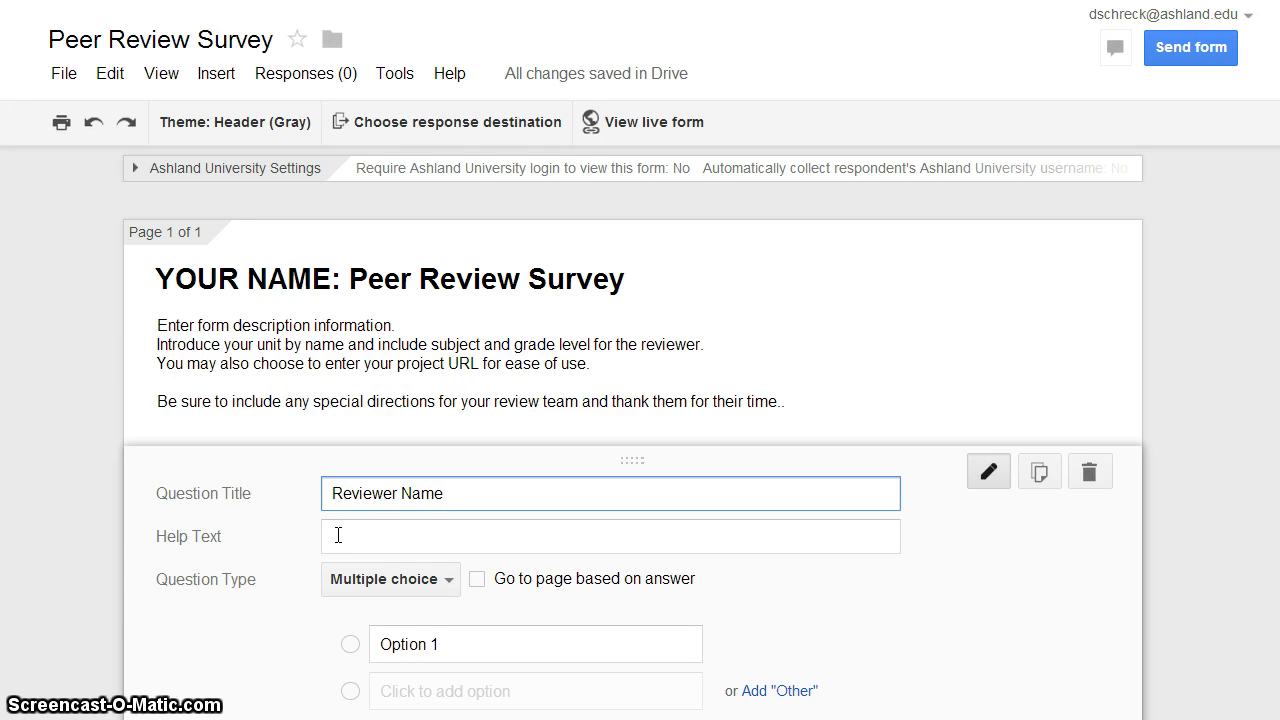
pyautogui.click(333, 536)
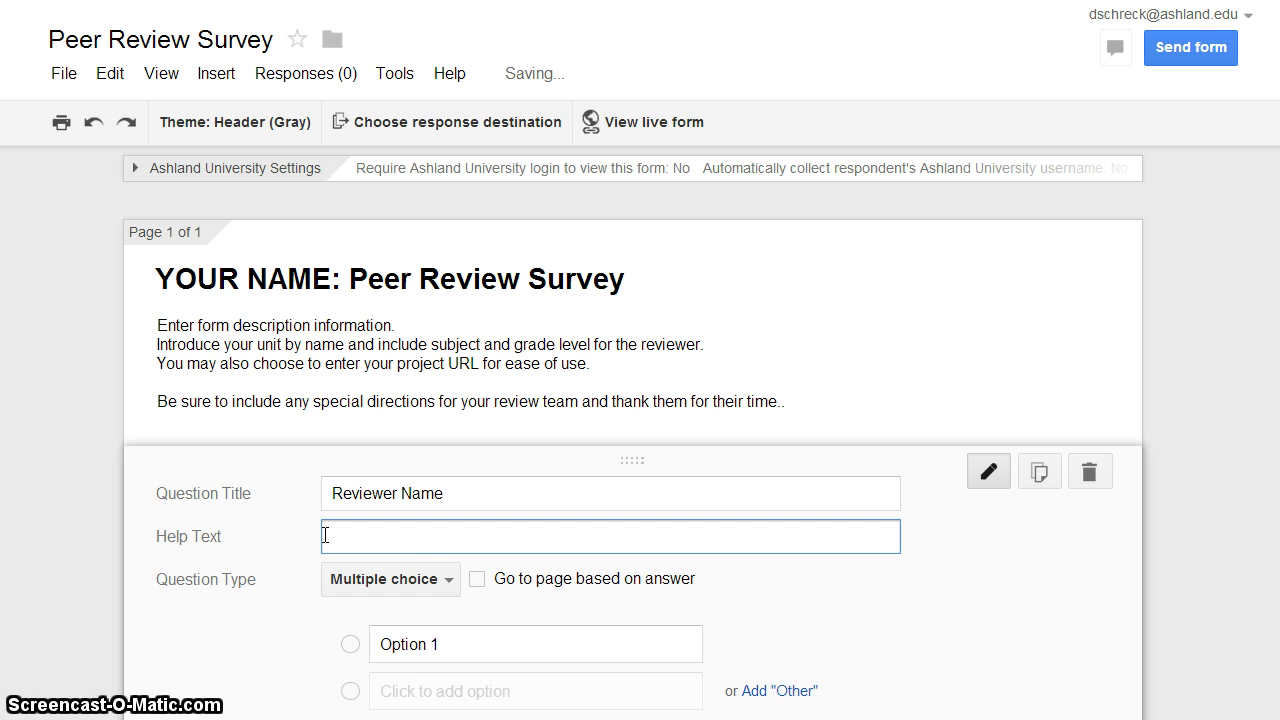
pyautogui.write('Please enter your first and last name below.')
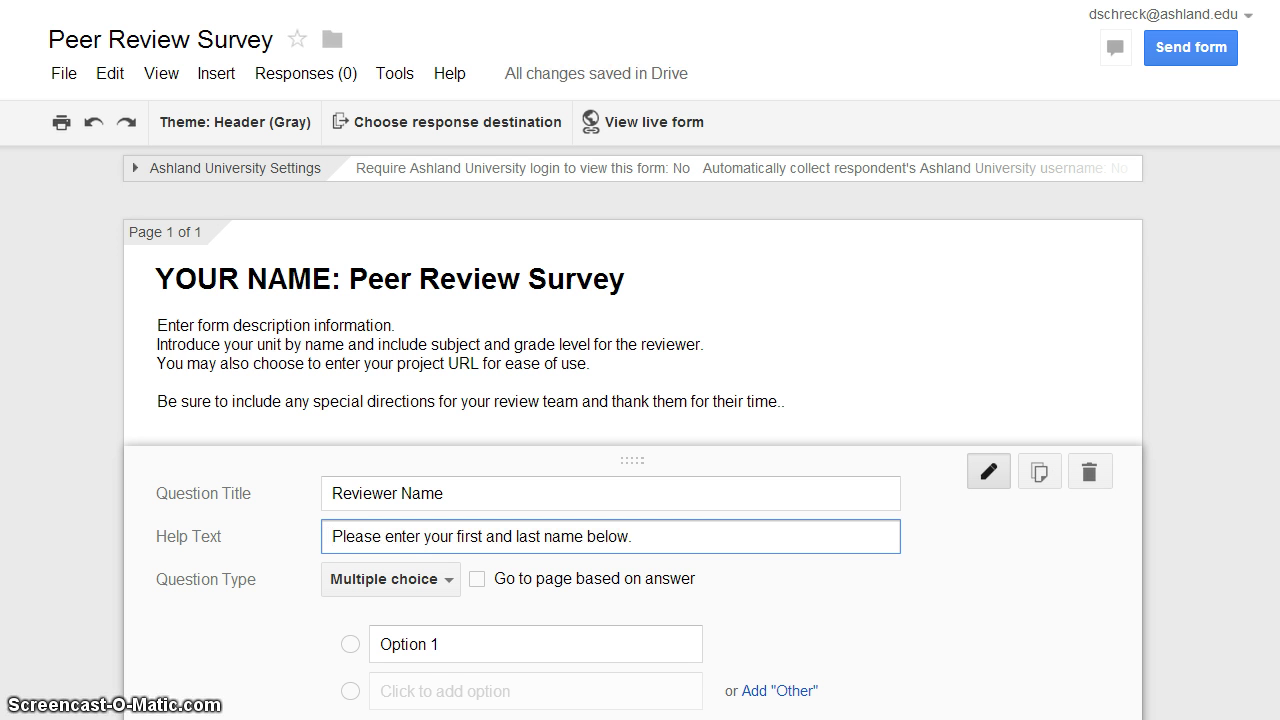
# Make Reviewer Name a required Text question, finish it, and view the live form.
pyautogui.click(452, 589)
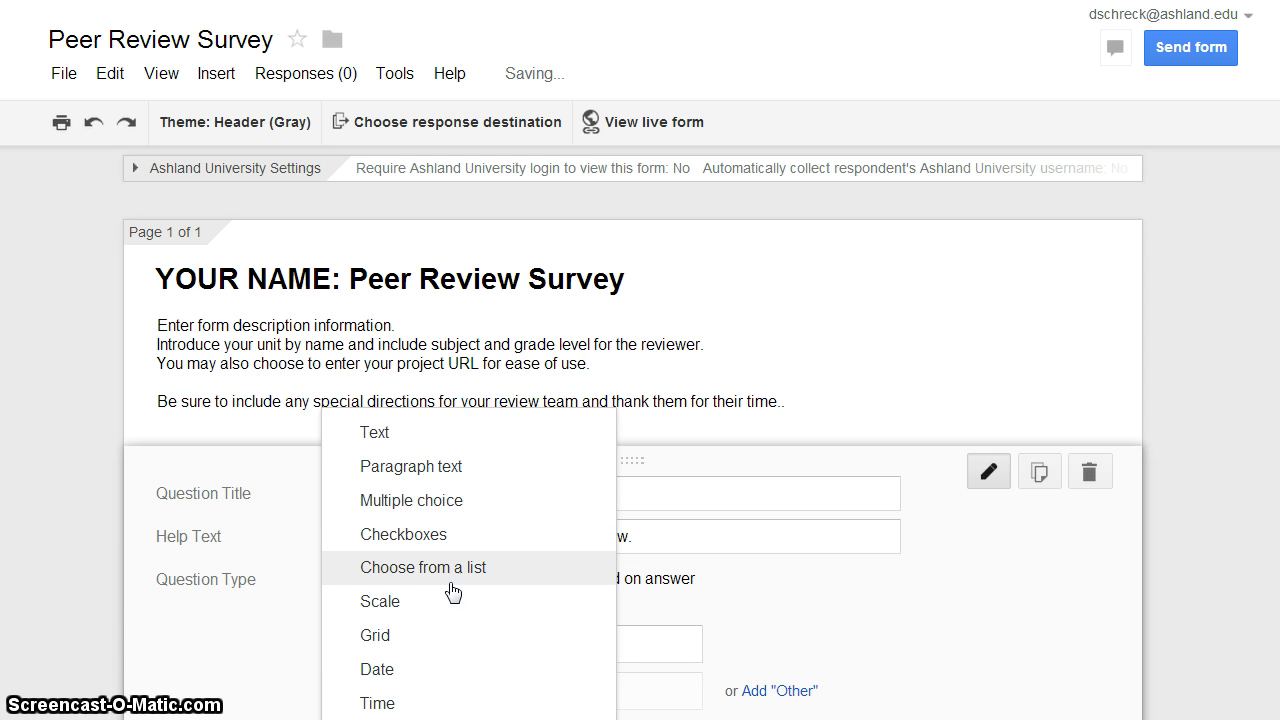
pyautogui.click(468, 449)
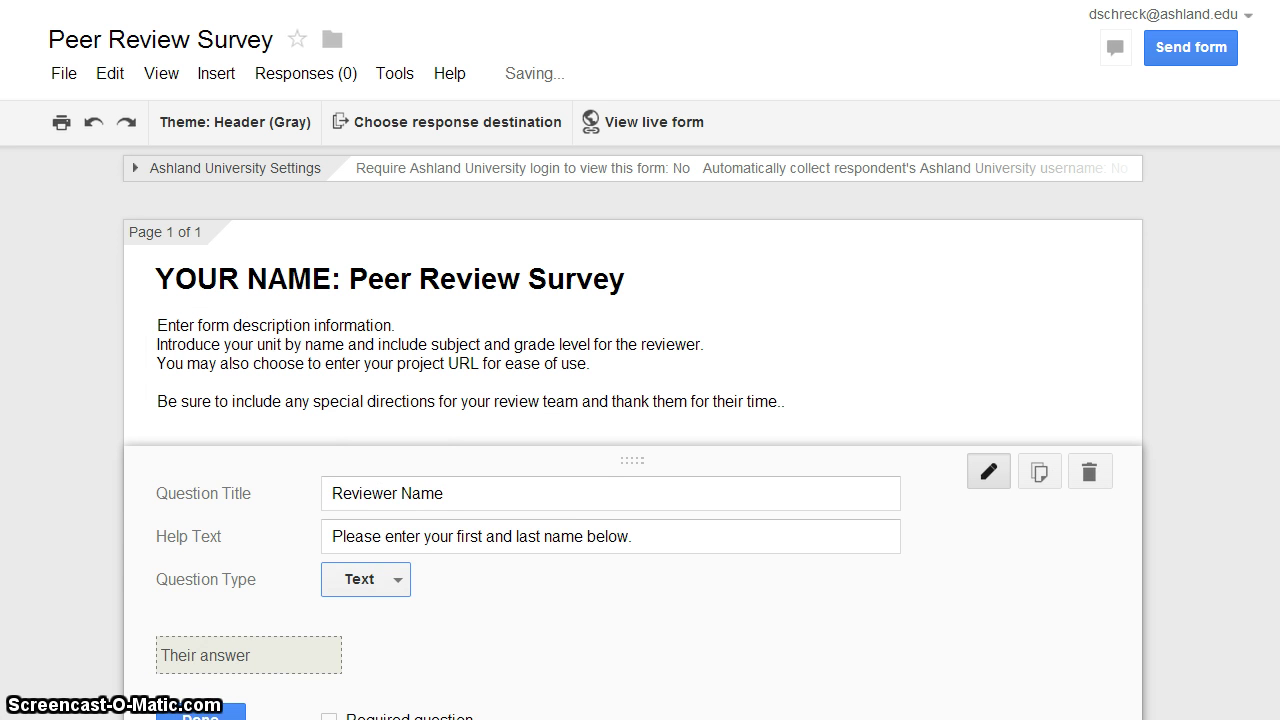
pyautogui.scroll(-1, 640, 430)
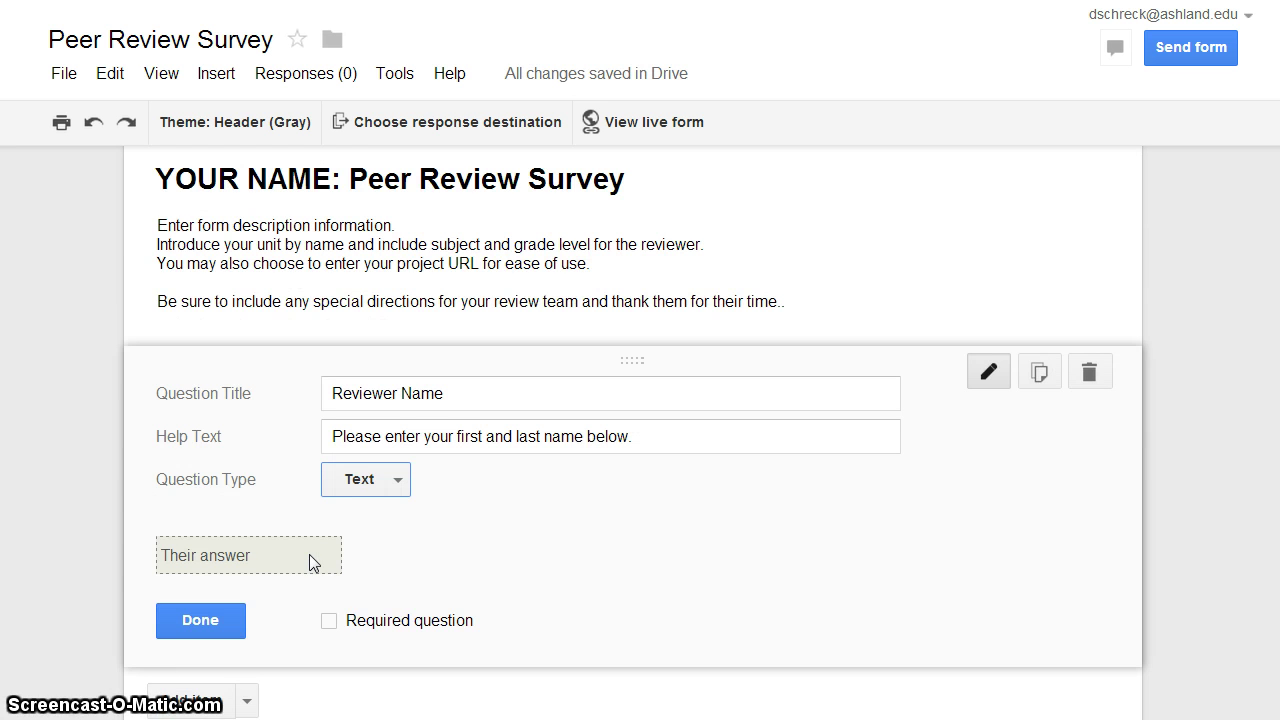
pyautogui.click(329, 622)
pyautogui.click(198, 628)
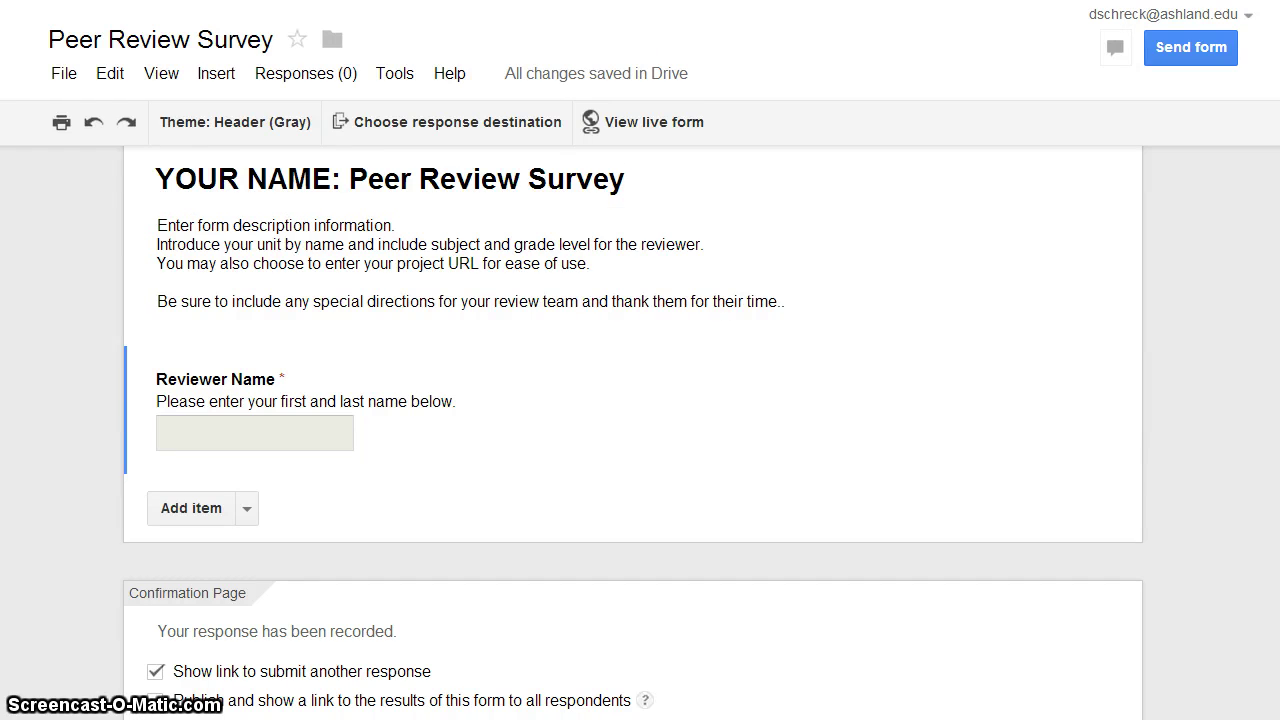
pyautogui.click(648, 124)
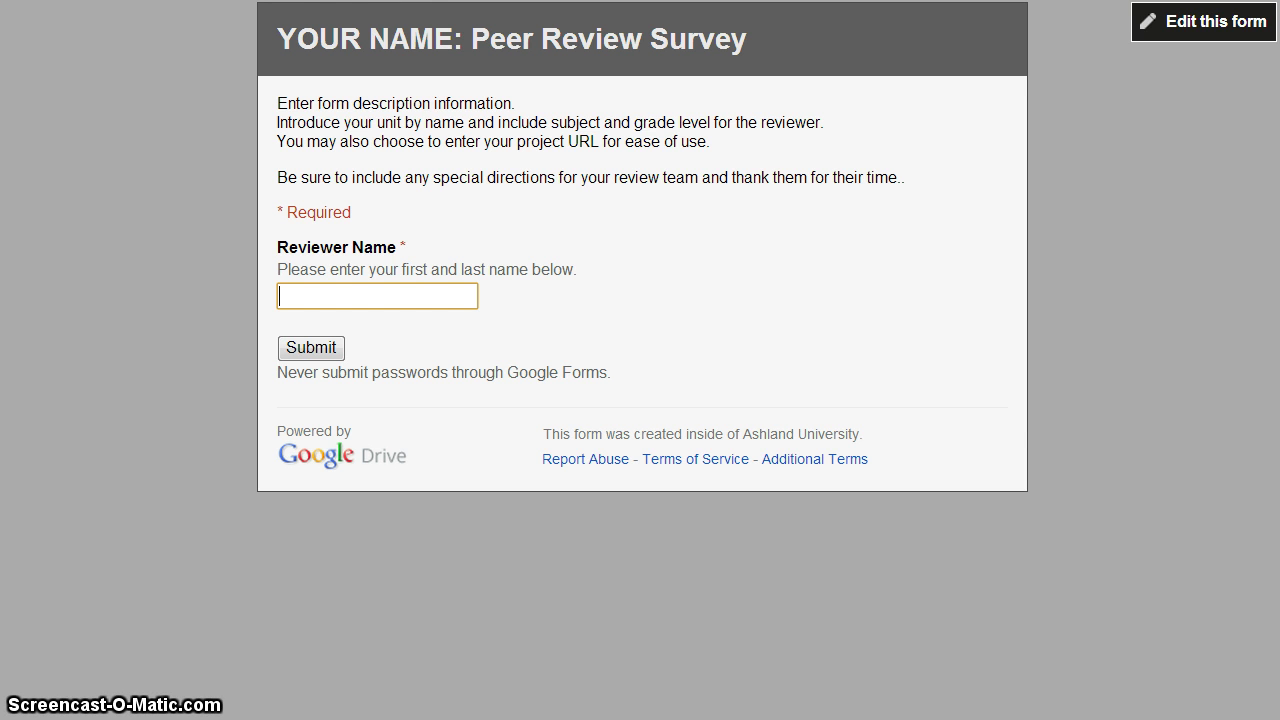
# Close the live form tab with Ctrl+W to return to the editor.
pyautogui.hotkey('ctrl', 'w')
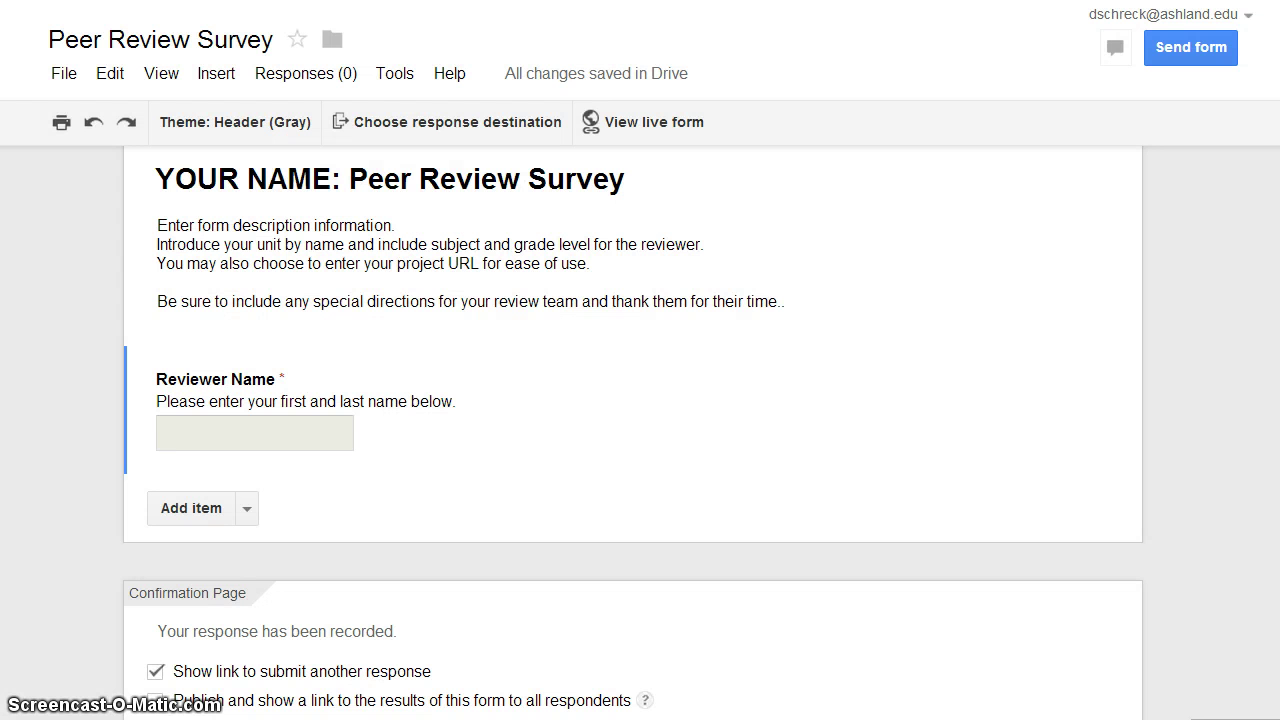
# Add Paragraph text, Multiple choice, Choose from a list, Multiple choice and Paragraph text questions.
pyautogui.click(247, 512)
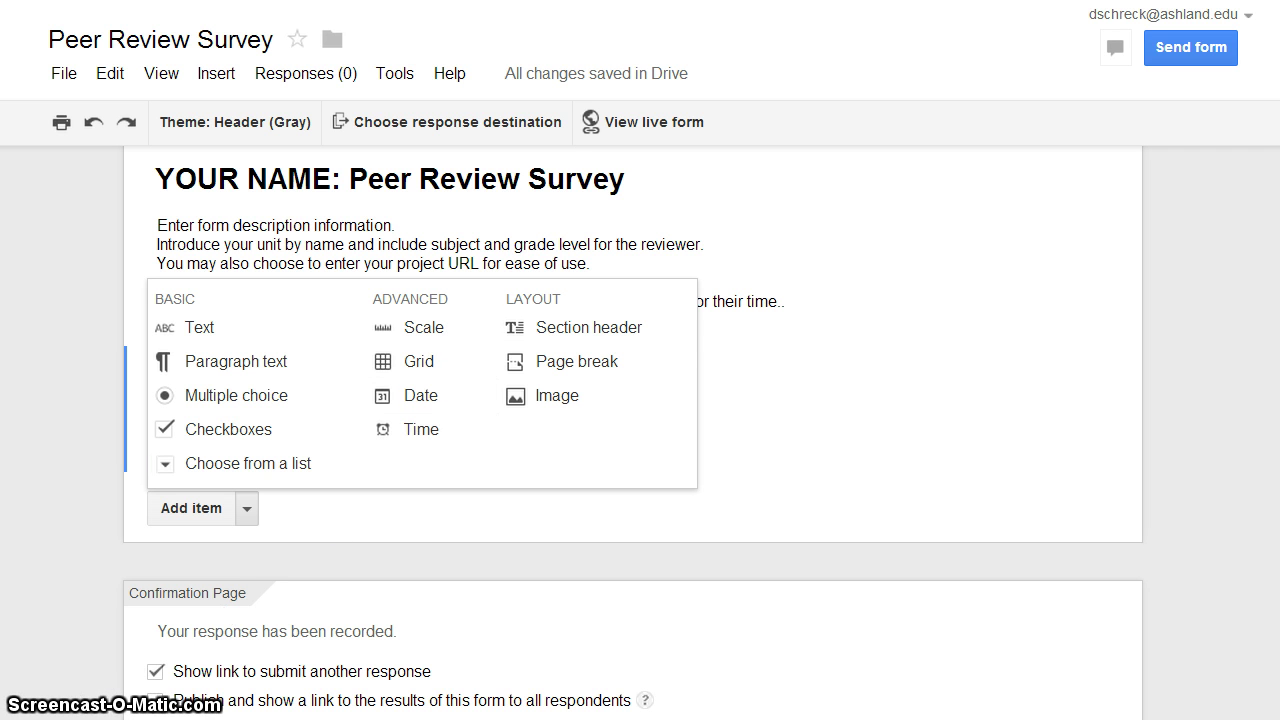
pyautogui.click(283, 364)
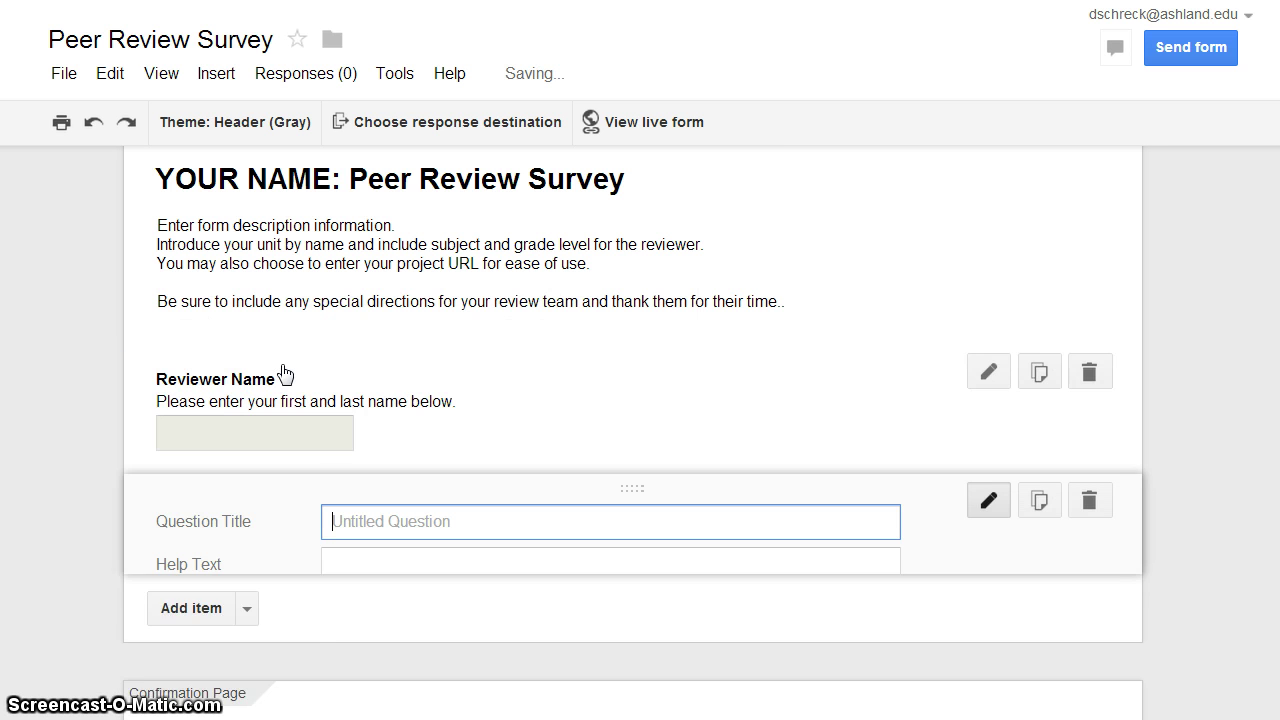
pyautogui.scroll(-3, 249, 600)
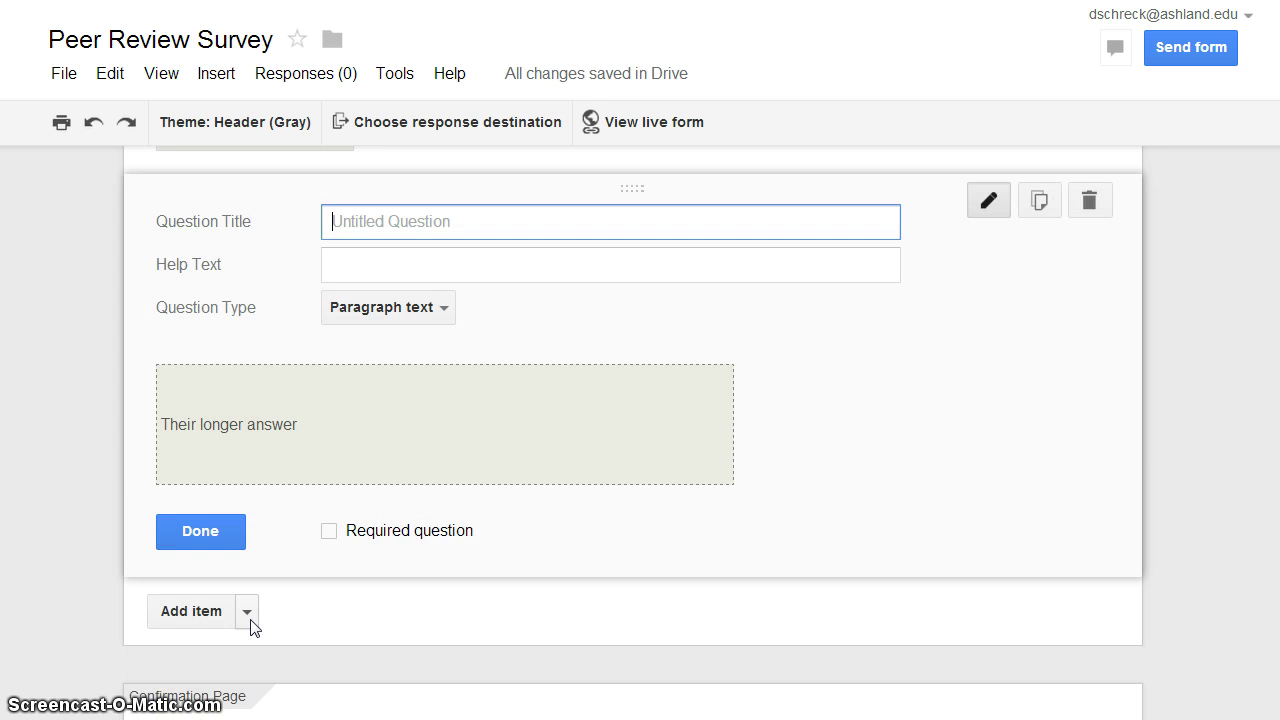
pyautogui.click(247, 611)
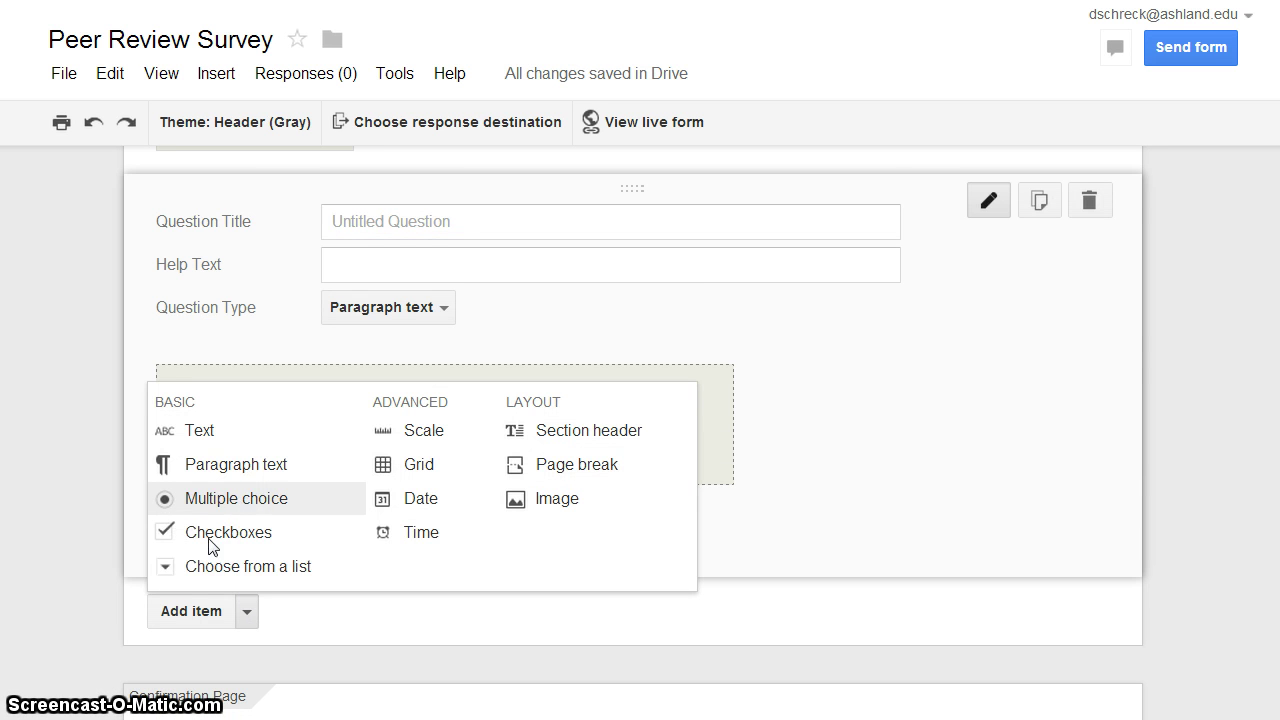
pyautogui.click(238, 500)
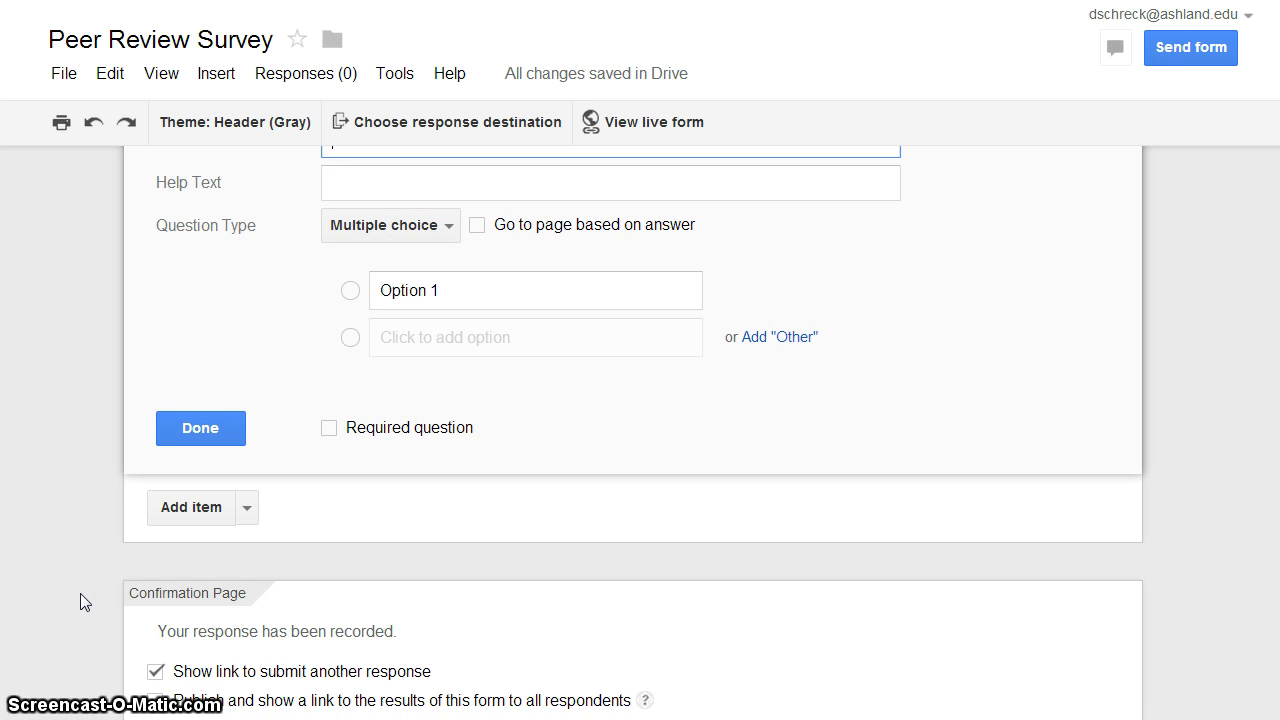
pyautogui.click(246, 508)
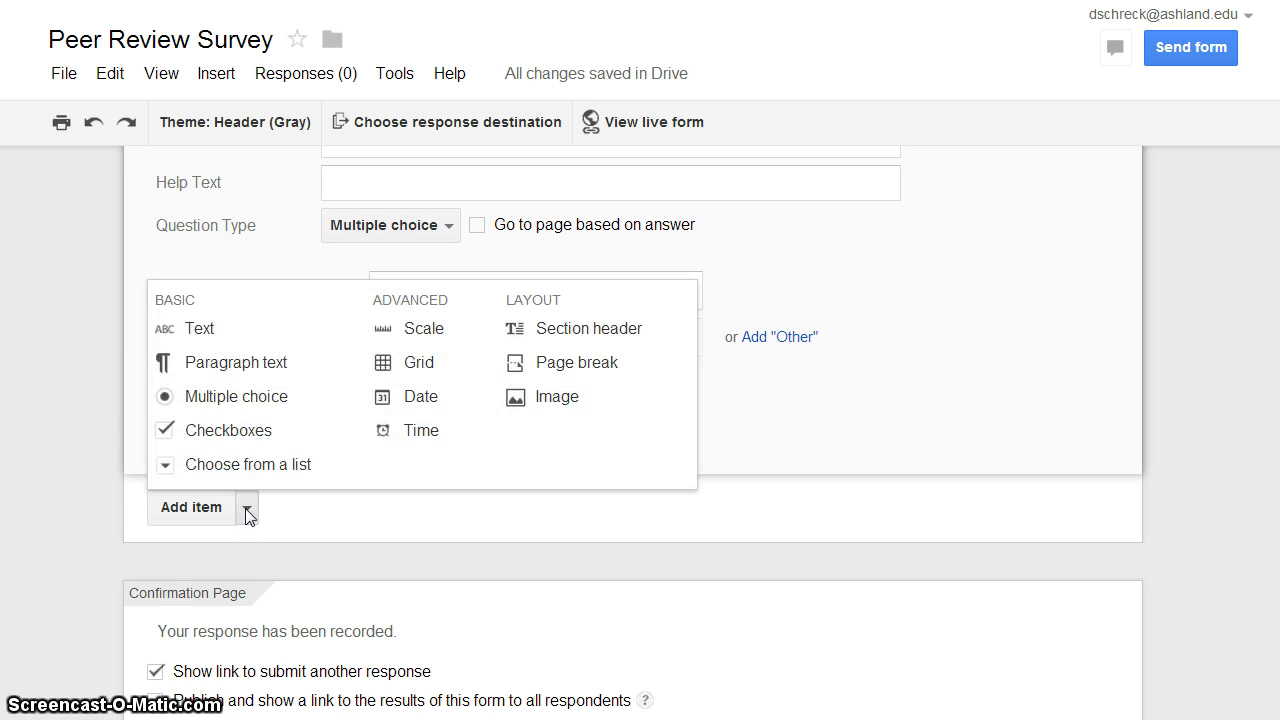
pyautogui.click(239, 473)
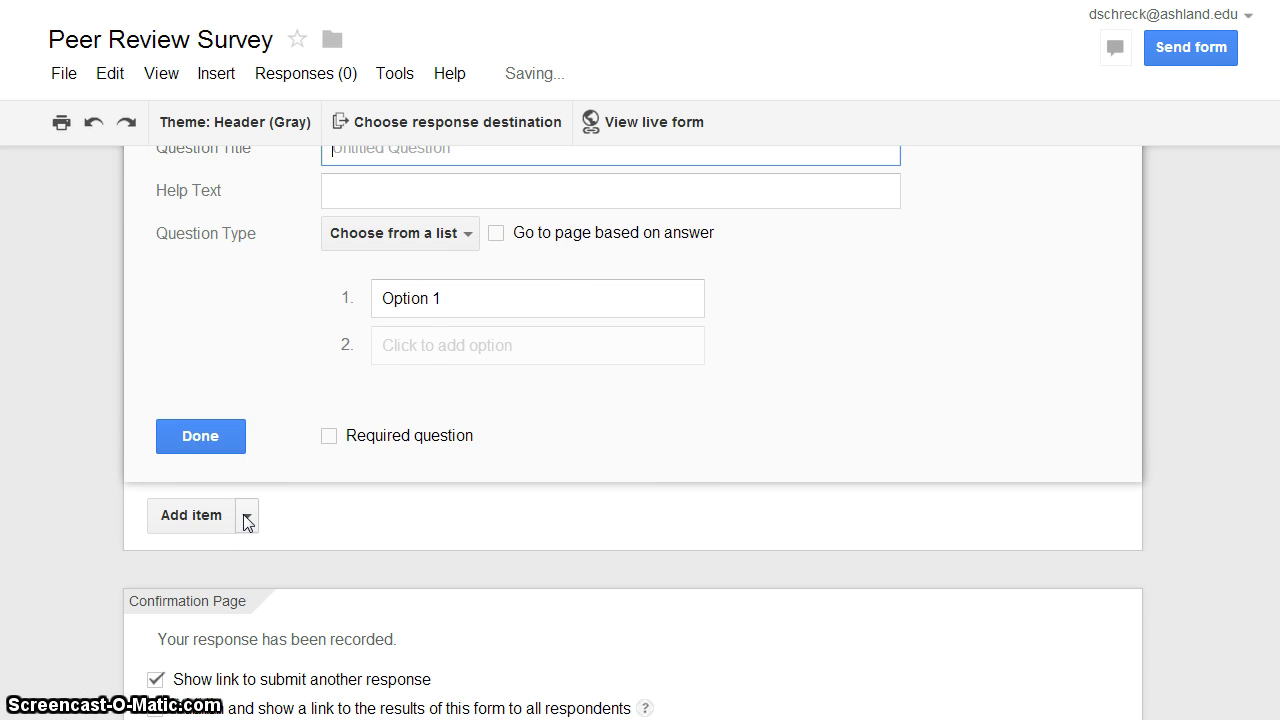
pyautogui.click(246, 516)
pyautogui.click(222, 405)
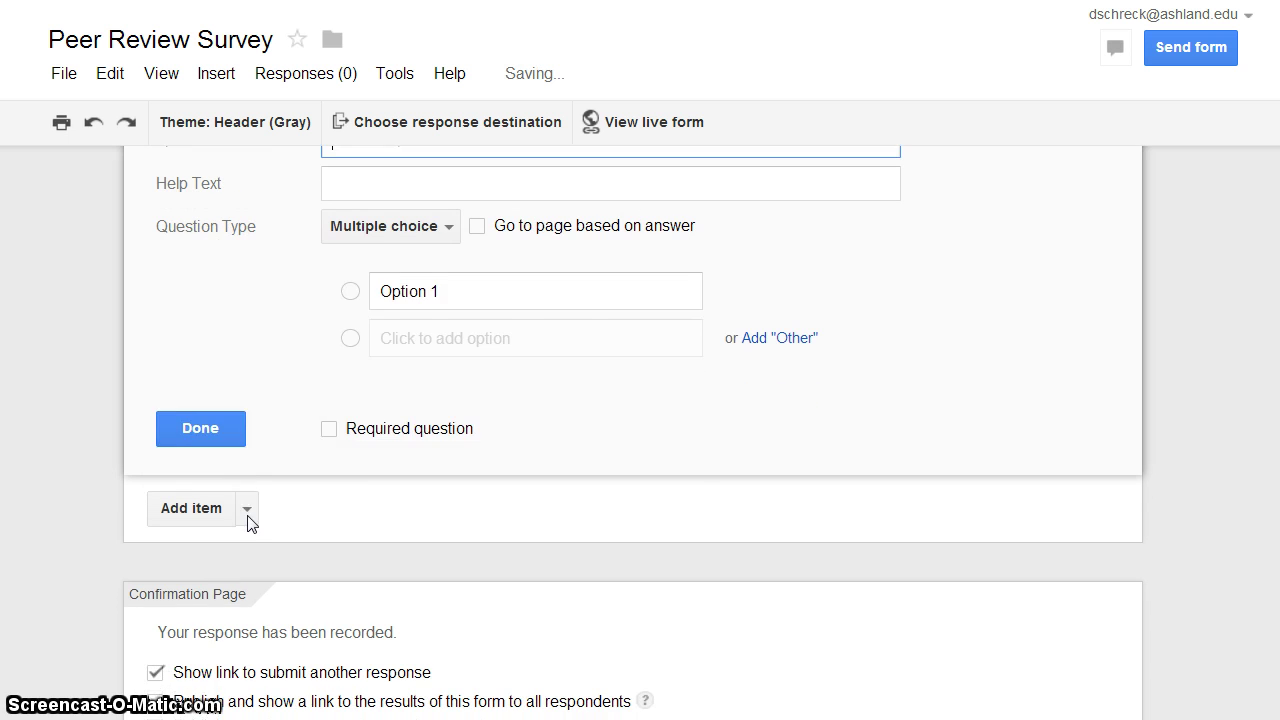
pyautogui.click(247, 508)
pyautogui.click(210, 365)
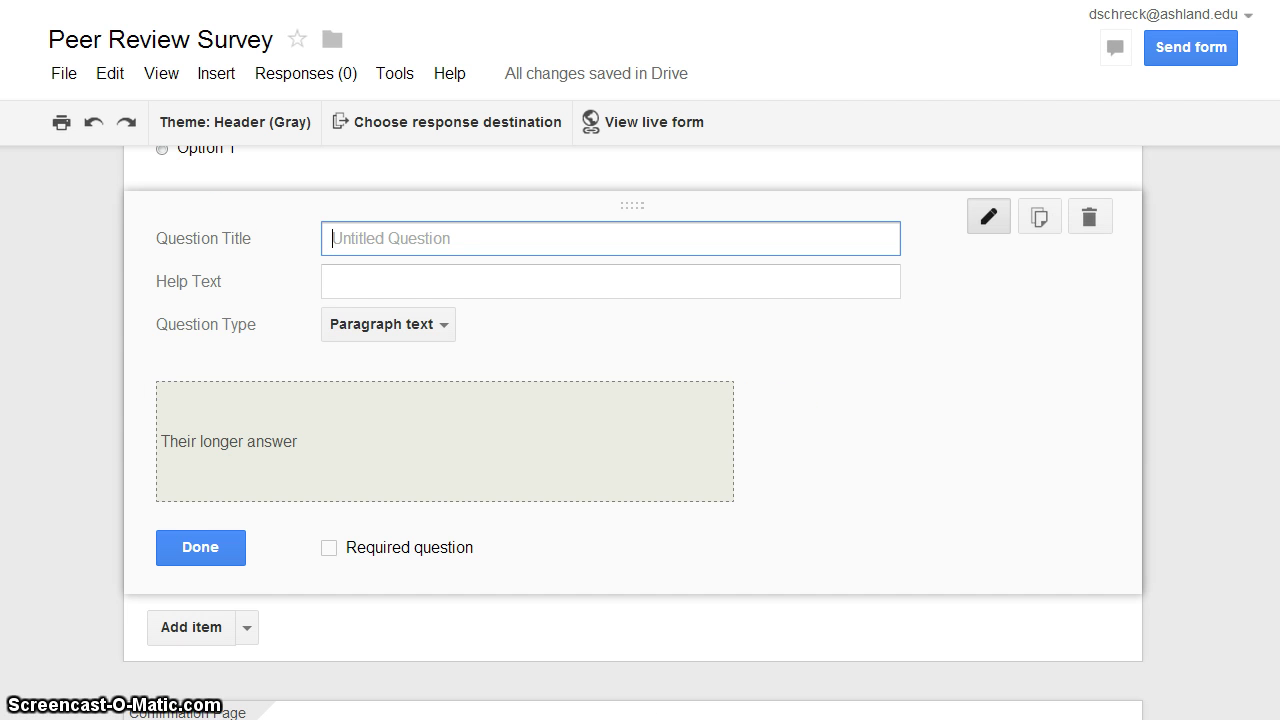
# Delete the empty paragraph and dropdown questions, then drag the paragraph and multiple-choice questions into new positions.
pyautogui.click(1102, 223)
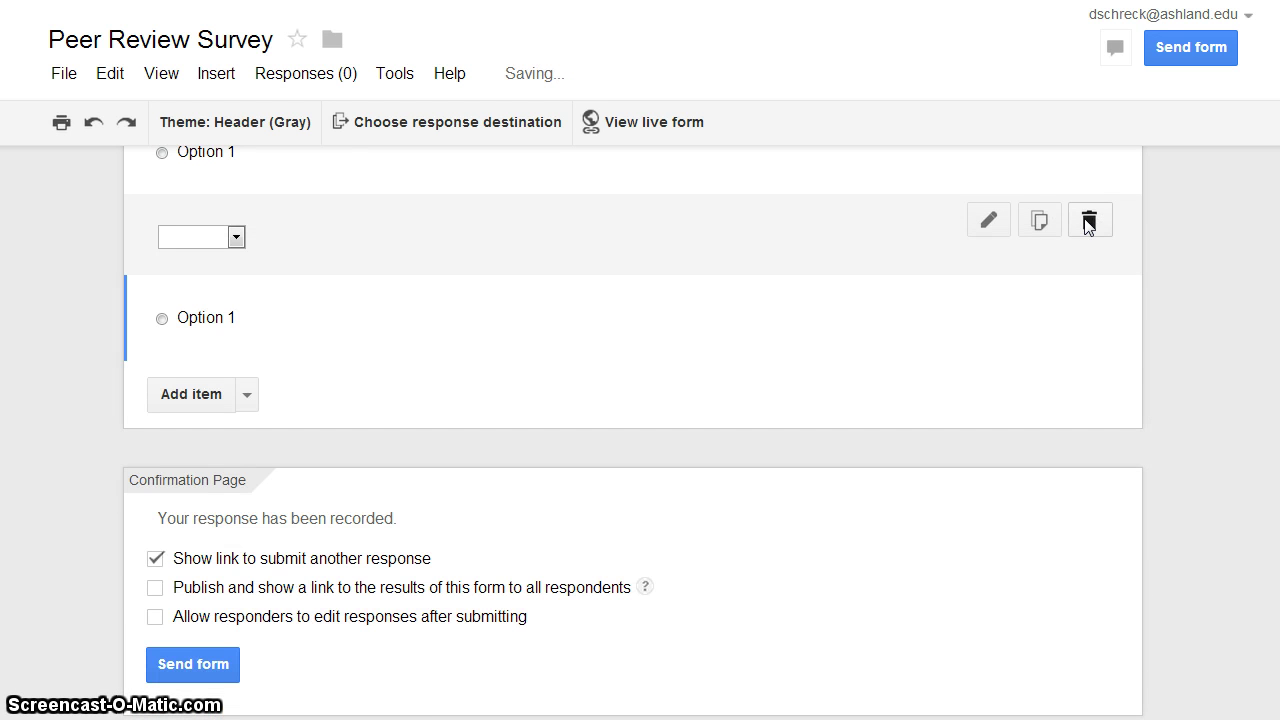
pyautogui.click(1088, 224)
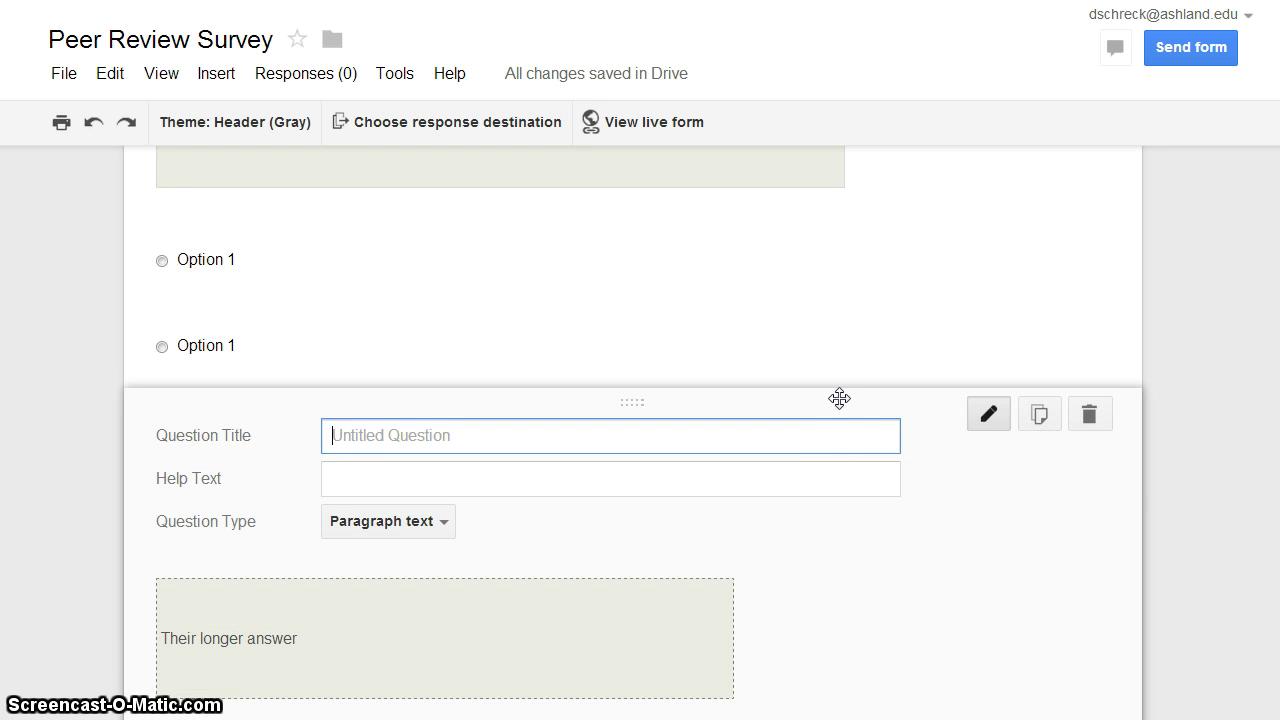
pyautogui.moveTo(839, 399); pyautogui.dragTo(828, 218)
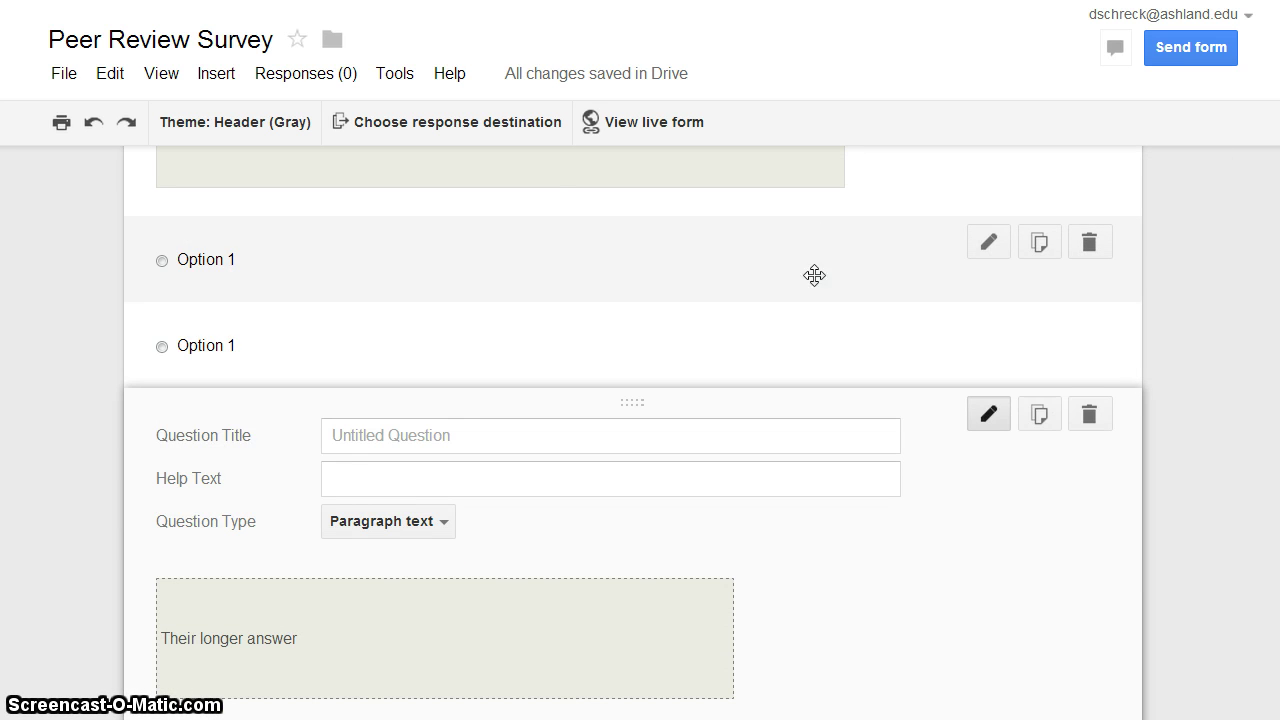
pyautogui.moveTo(806, 354); pyautogui.dragTo(803, 460)
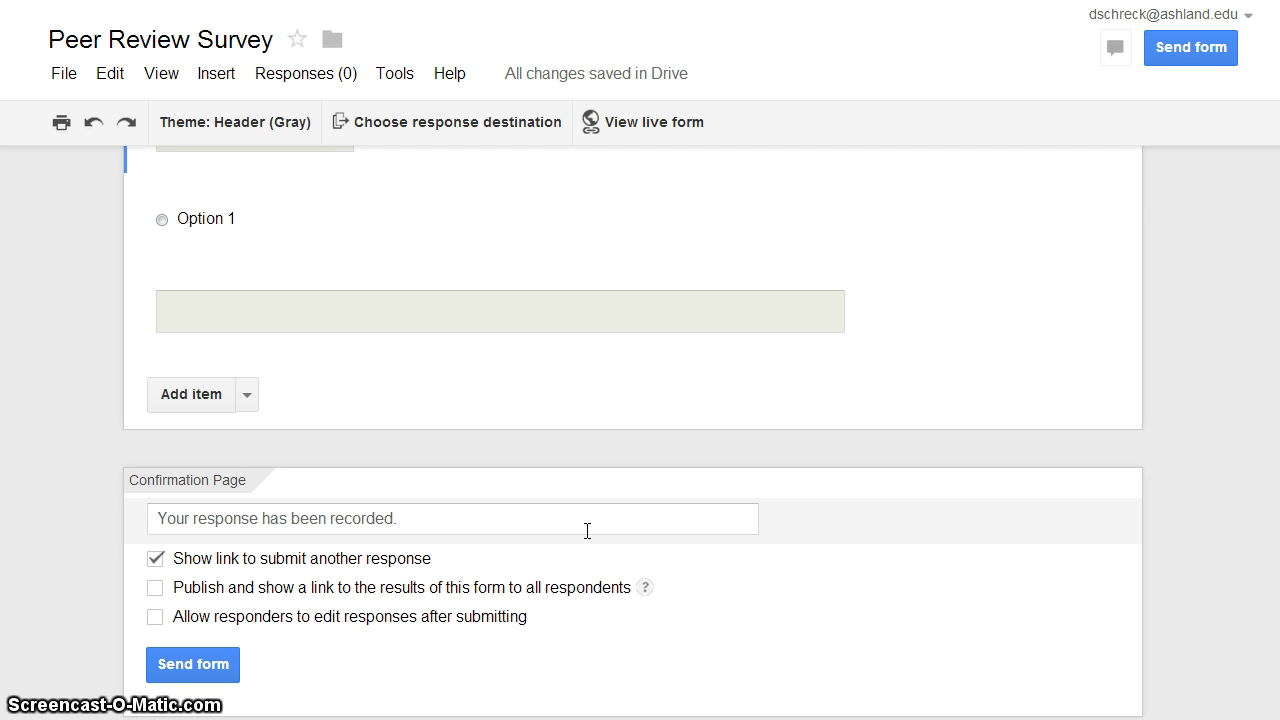
# Uncheck 'Show link to submit another response' on the Confirmation Page.
pyautogui.click(155, 559)
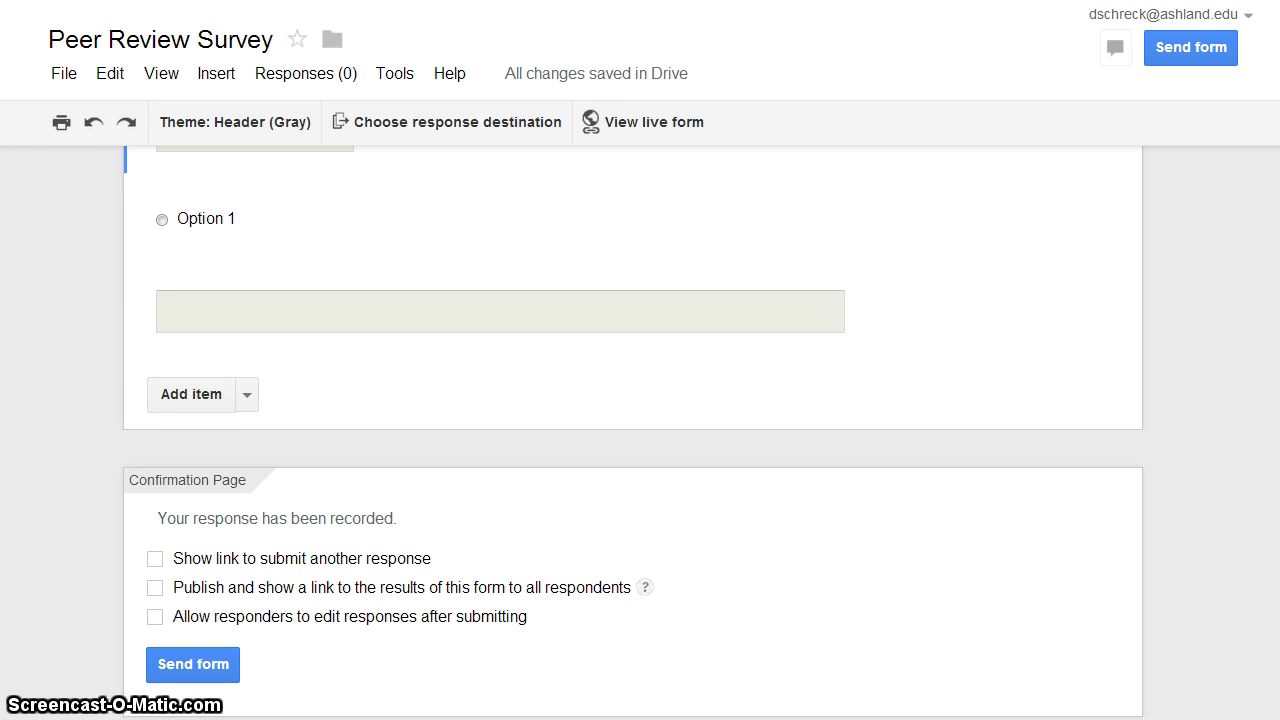
pyautogui.scroll(4, 640, 430)
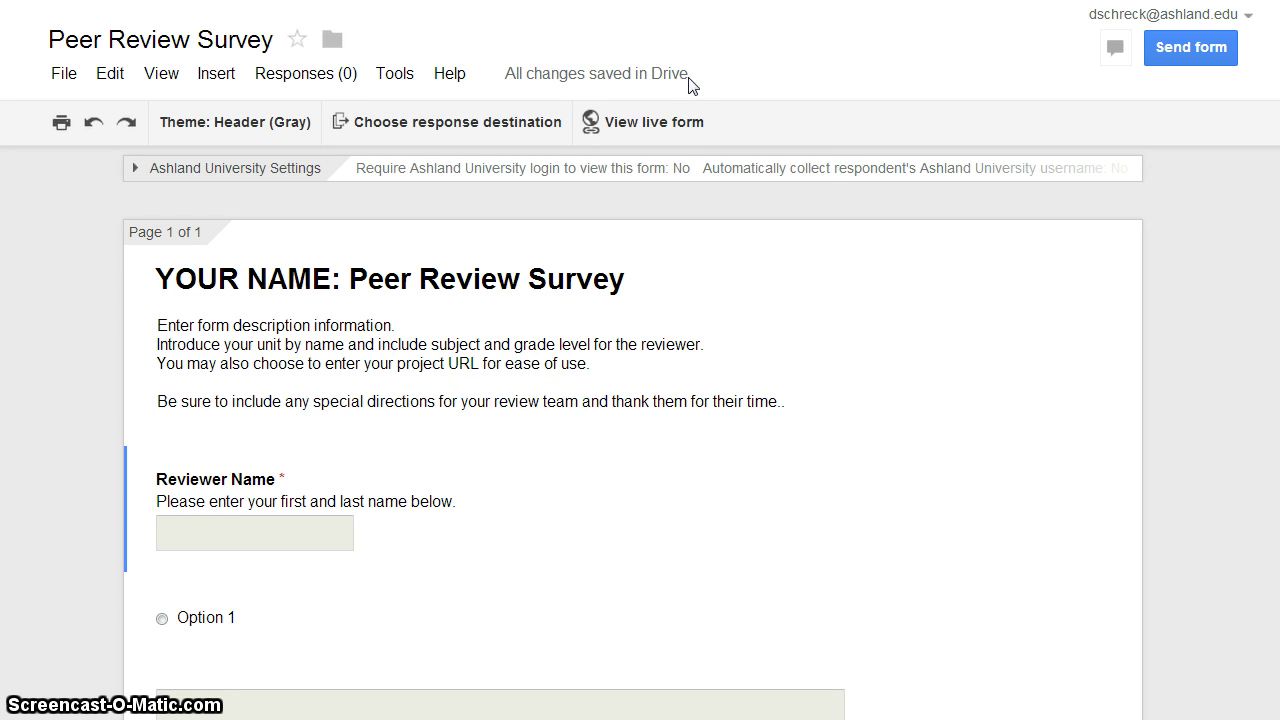
# Create a new response spreadsheet named 'Peer Review Survey (Responses)' for the form.
pyautogui.moveTo(686, 86)
pyautogui.click(430, 131)
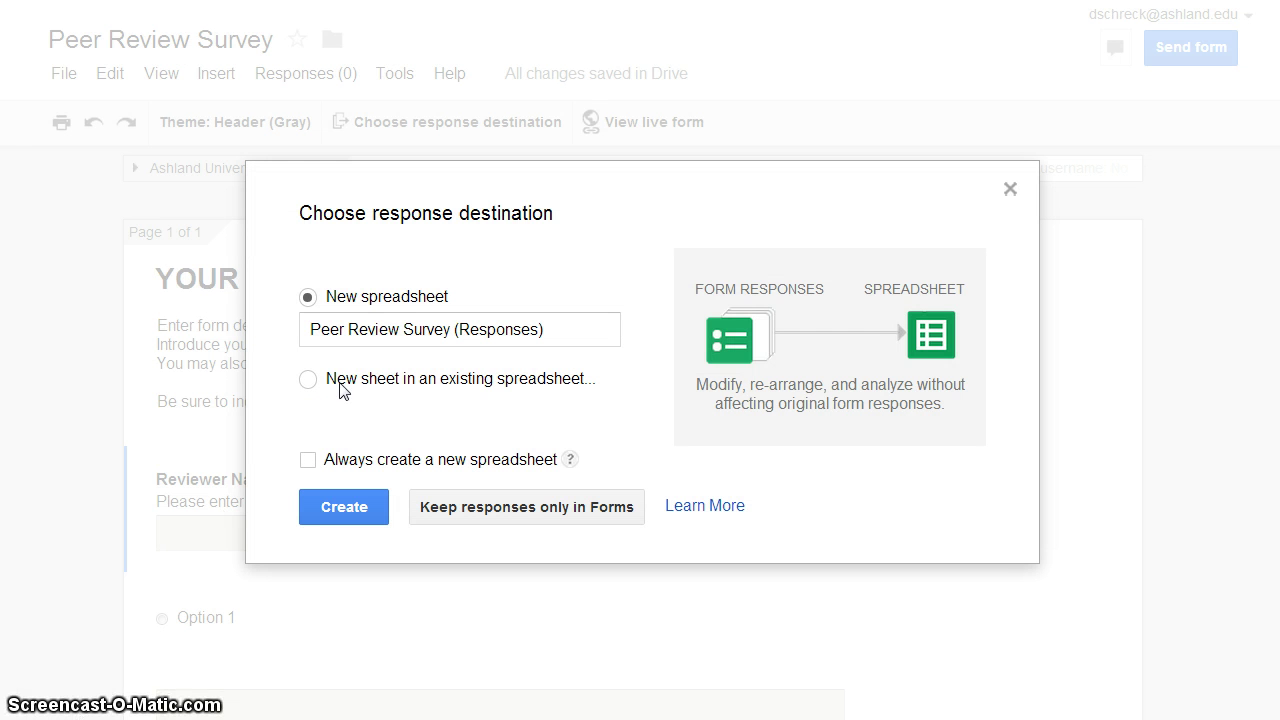
pyautogui.click(343, 507)
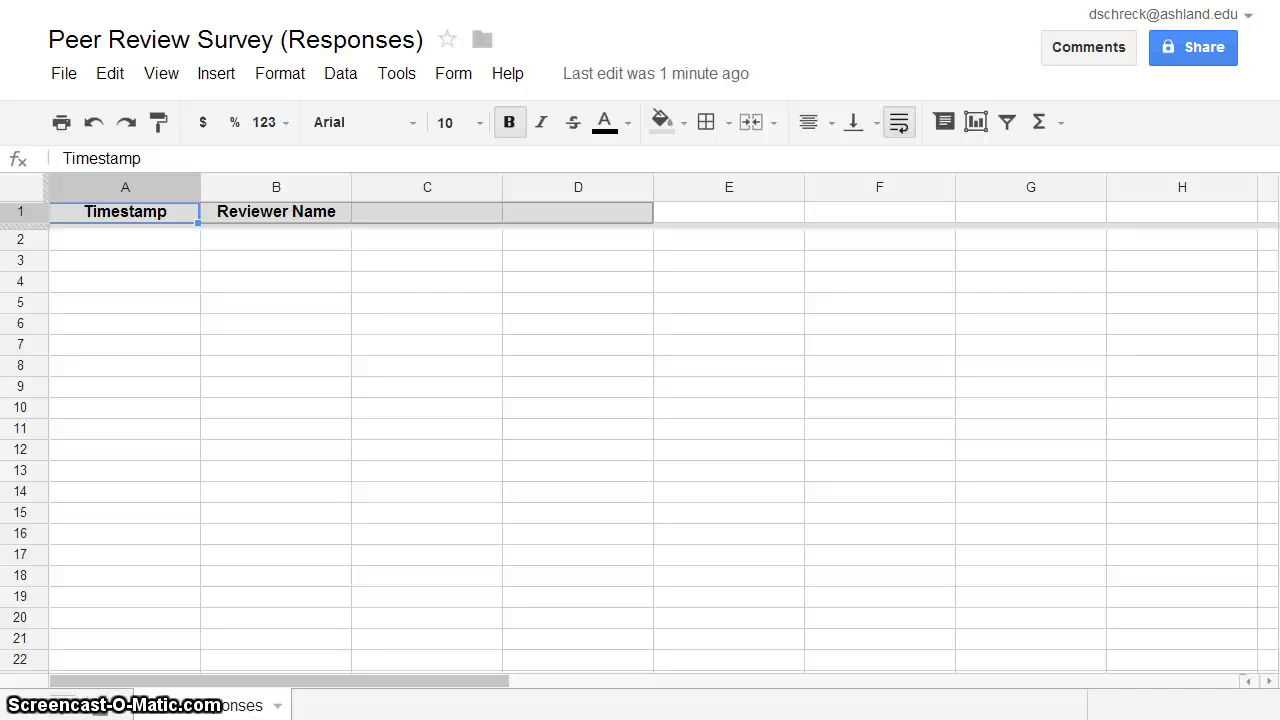
# Change the responses spreadsheet's sharing to 'Anyone with the link' can view.
pyautogui.click(1206, 48)
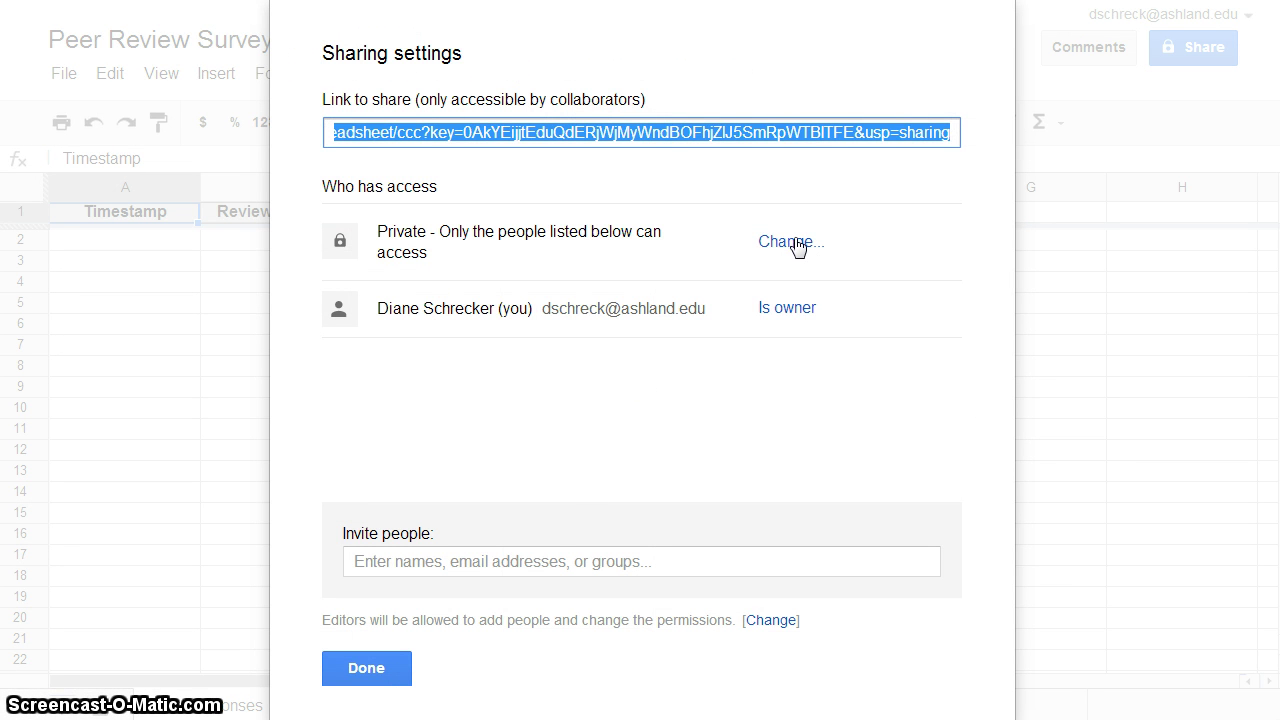
pyautogui.click(795, 243)
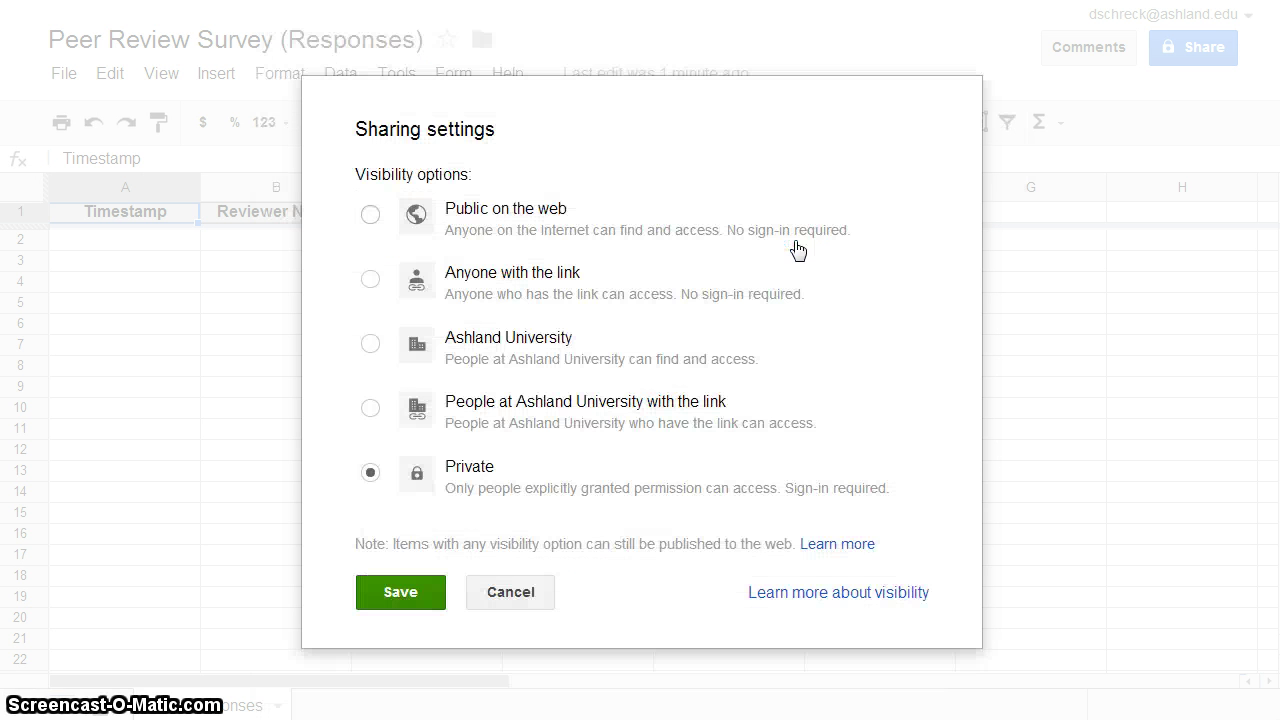
pyautogui.click(369, 281)
pyautogui.click(401, 636)
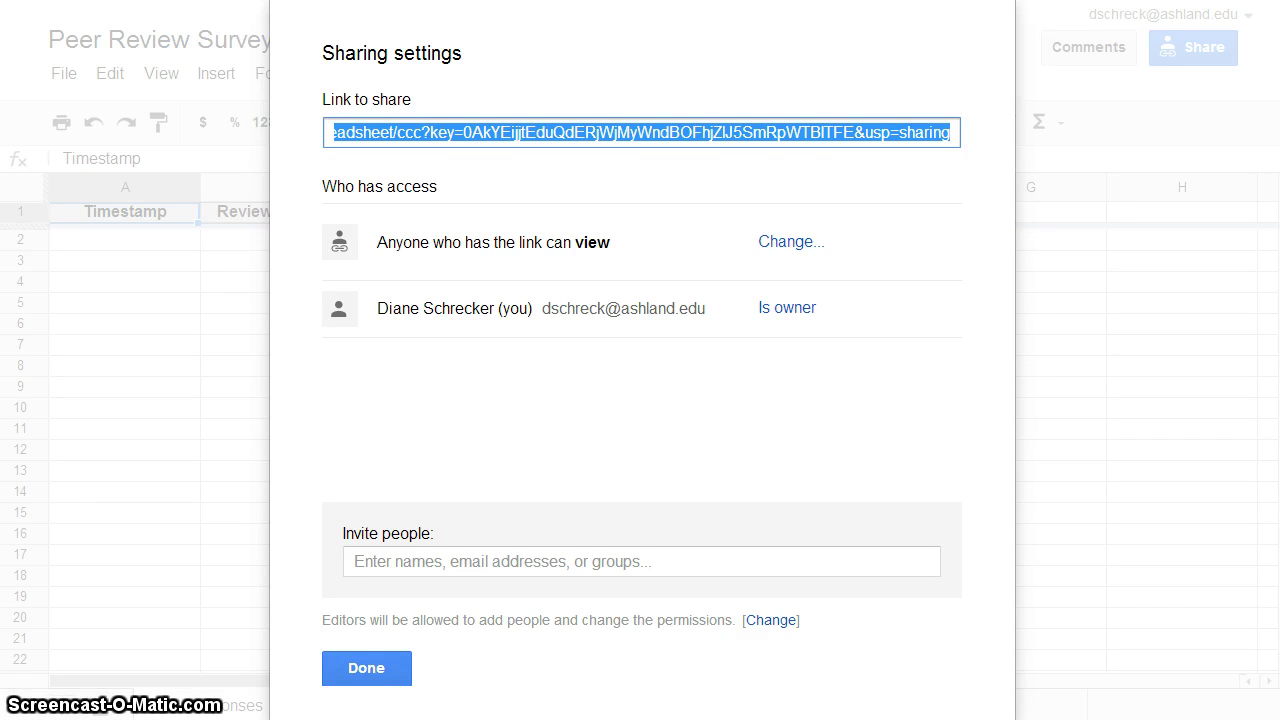
pyautogui.click(366, 669)
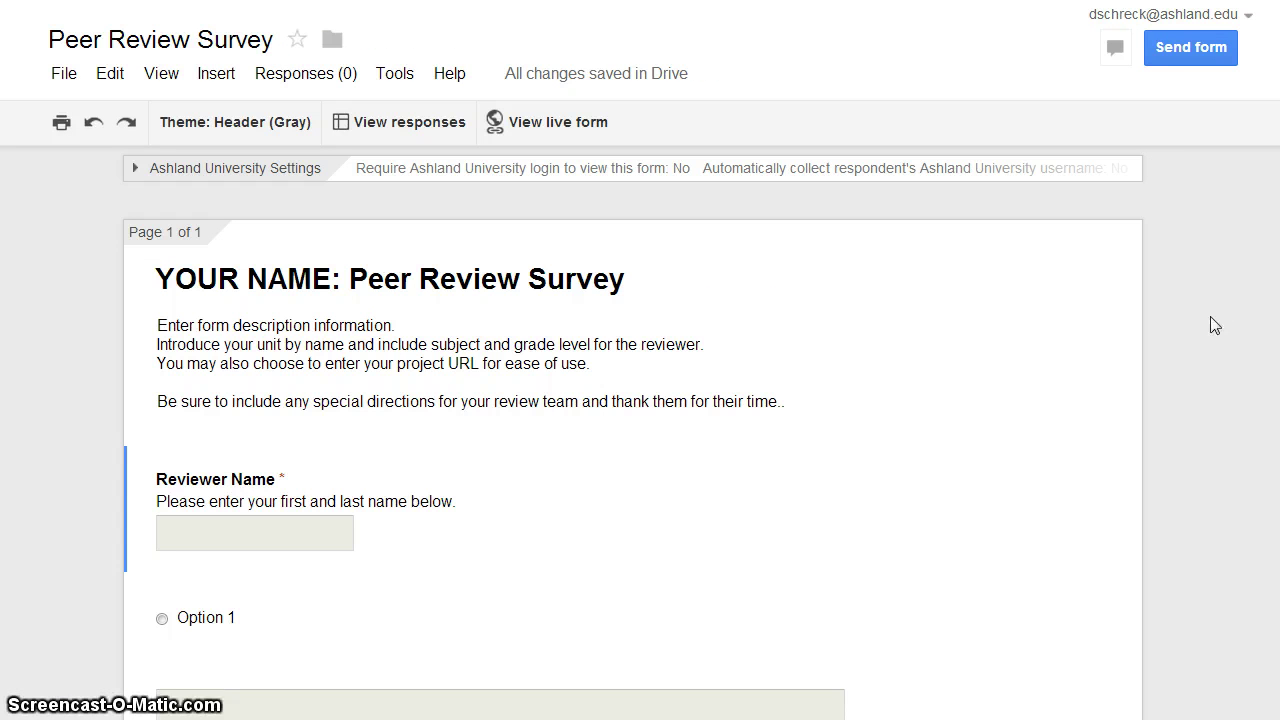
# Copy the form's shareable link to the clipboard and preview its HTML embed code.
pyautogui.click(1190, 50)
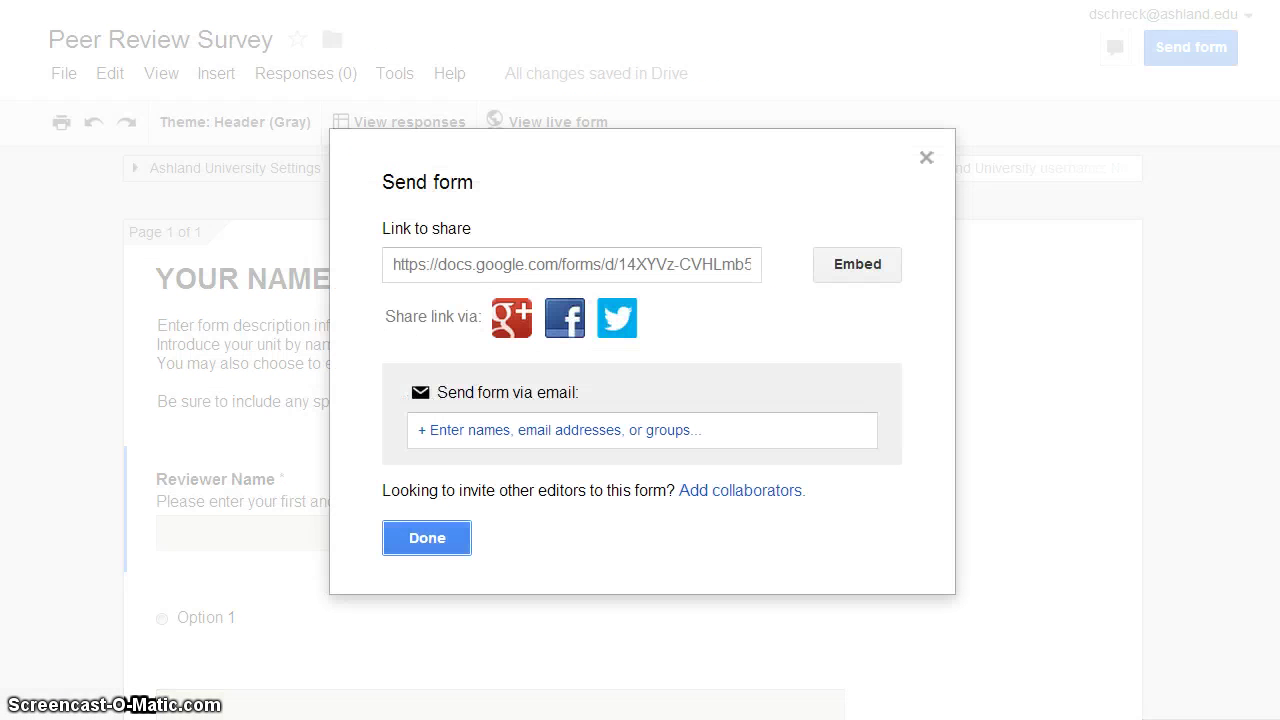
pyautogui.click(407, 278)
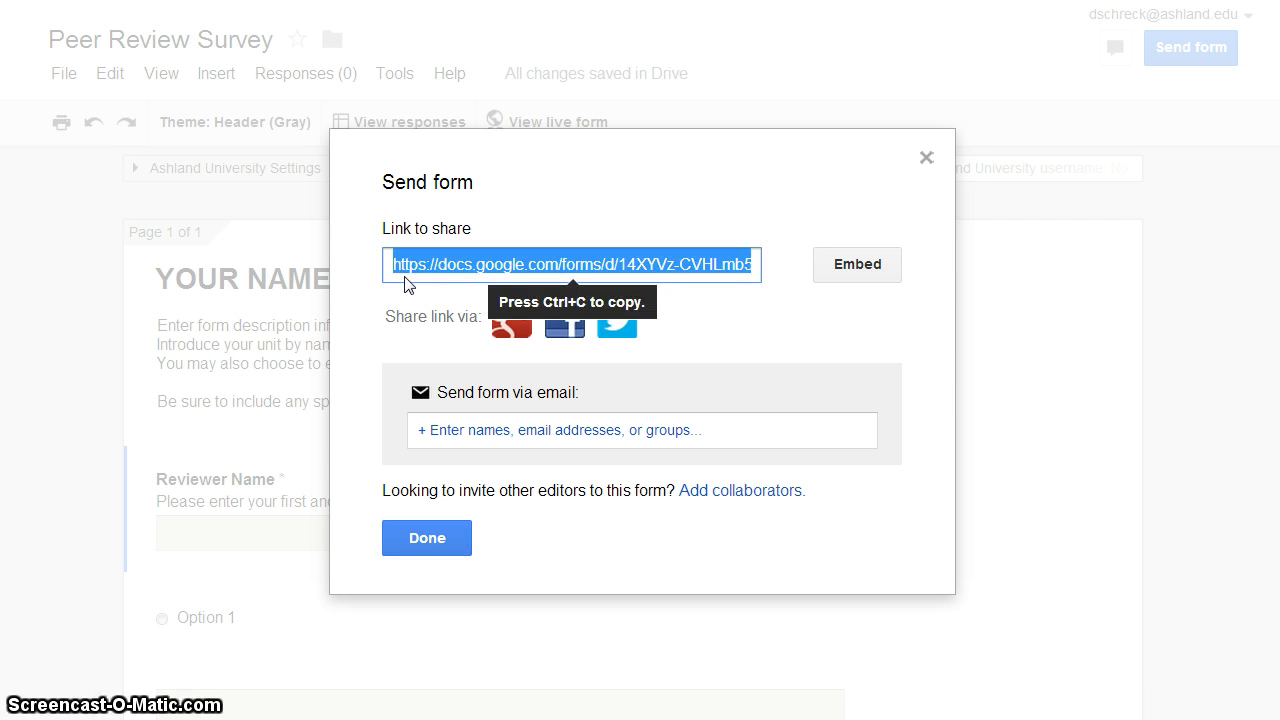
pyautogui.hotkey('ctrl', 'c')
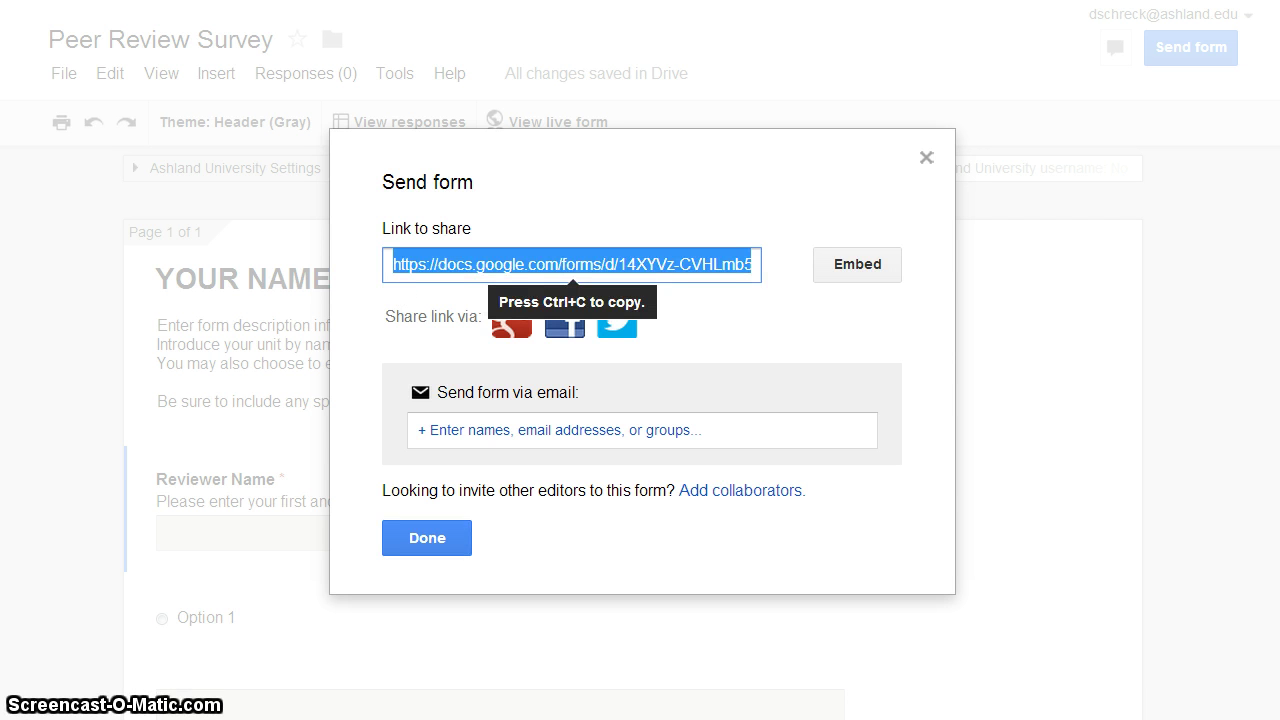
pyautogui.click(857, 265)
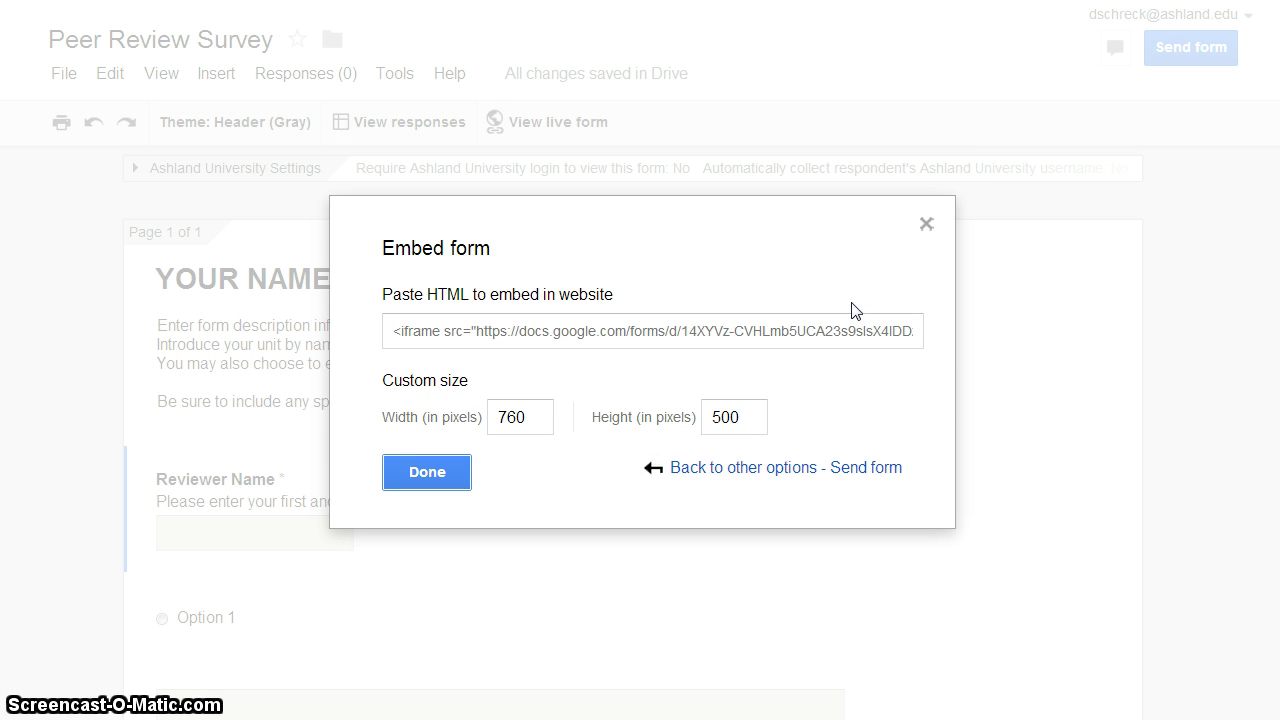
pyautogui.click(428, 473)
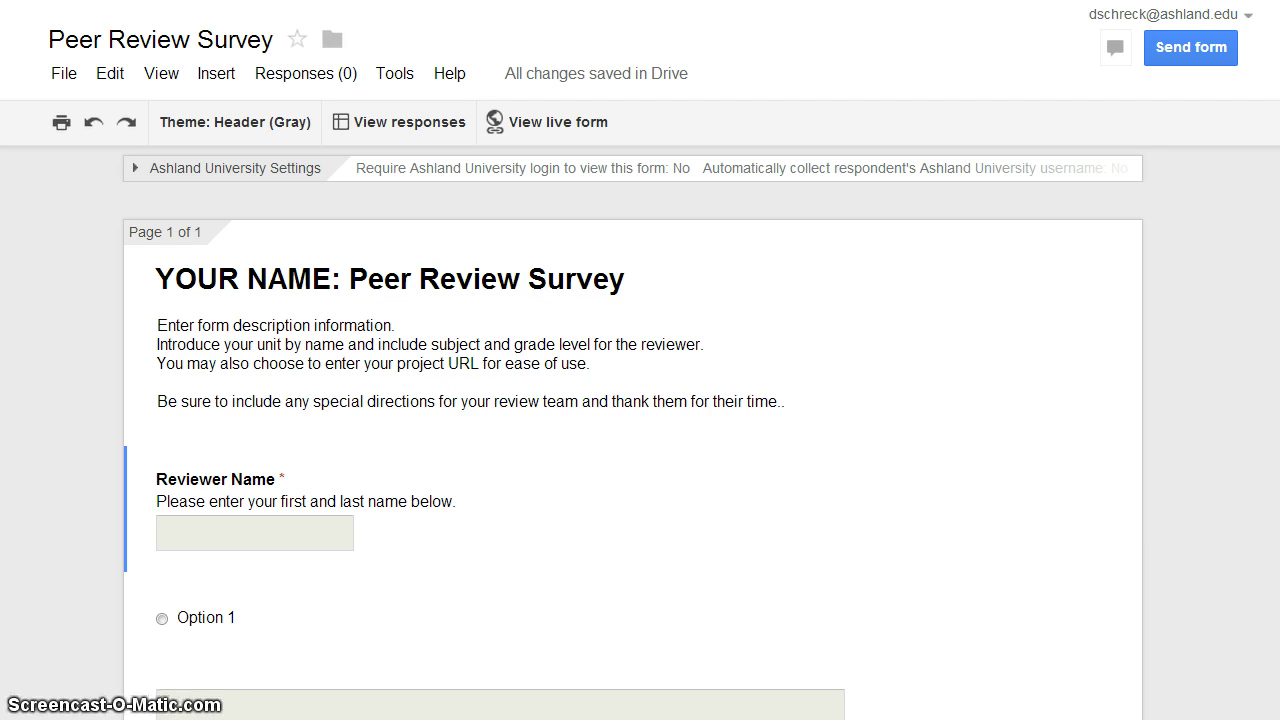